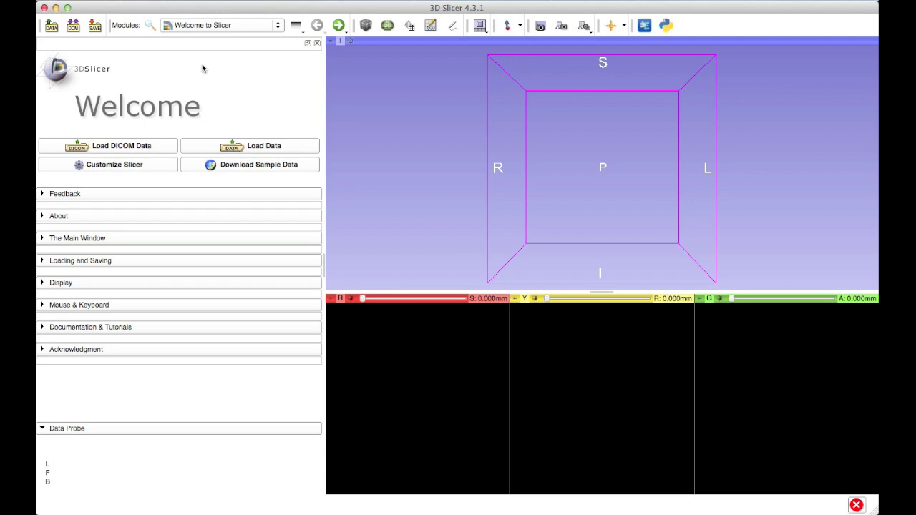
# - Browse the available module categories, including Informatics and Filtering, and open the Editor module
pyautogui.click(204, 27)
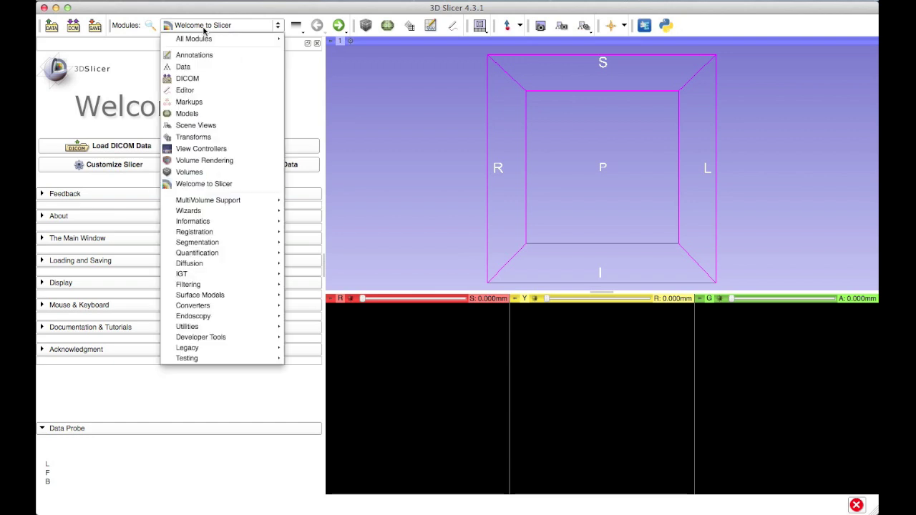
pyautogui.moveTo(197, 39)
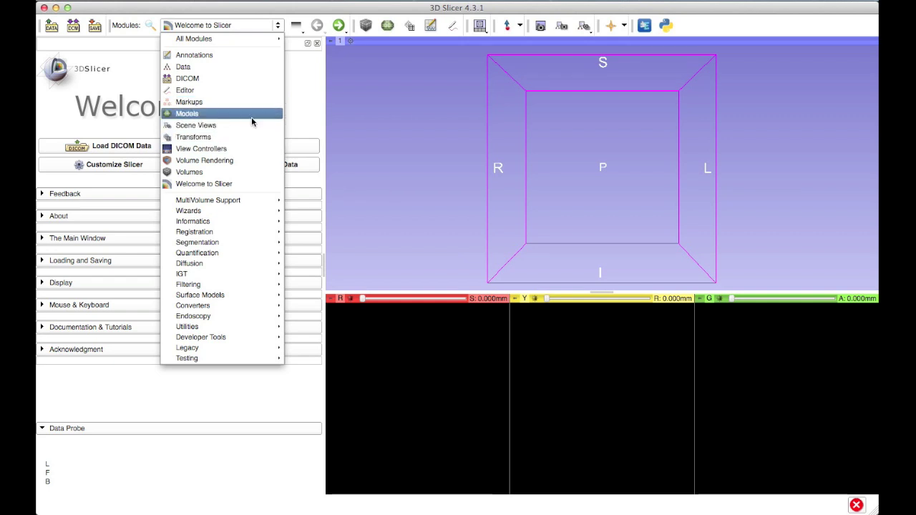
pyautogui.moveTo(250, 221)
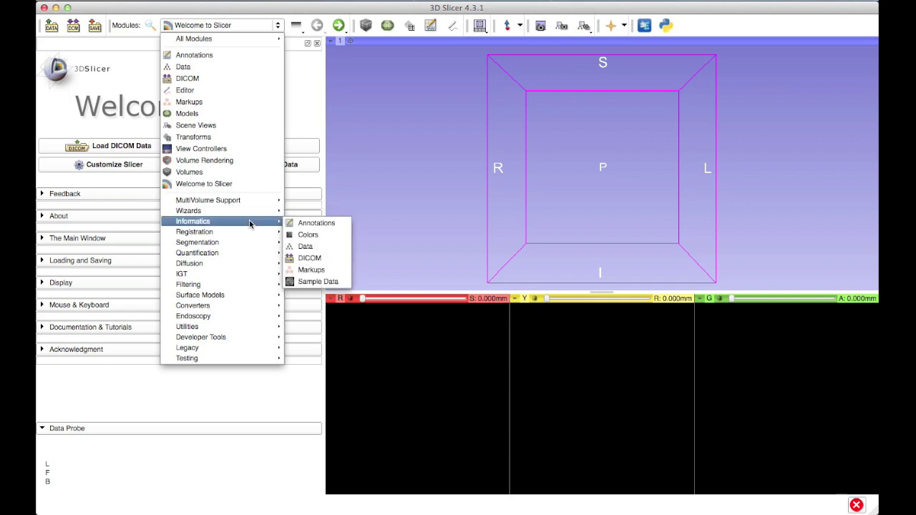
pyautogui.moveTo(249, 289)
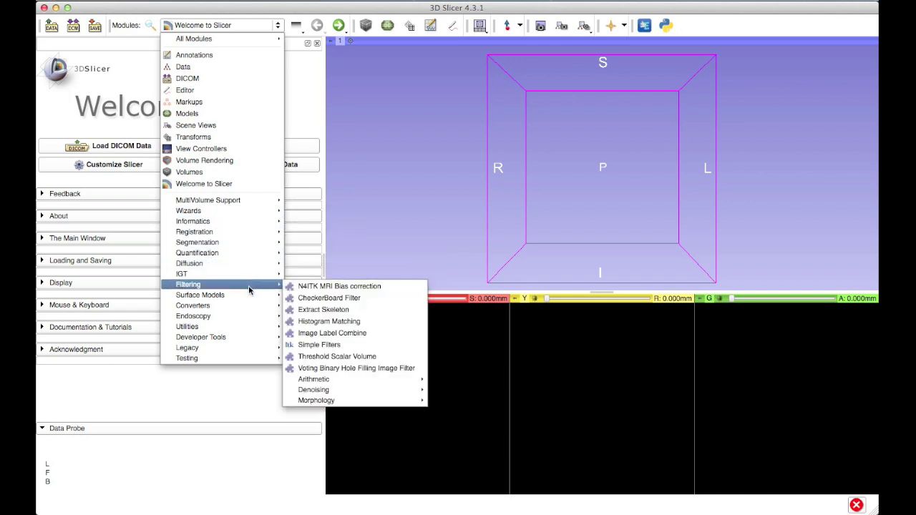
pyautogui.moveTo(249, 310)
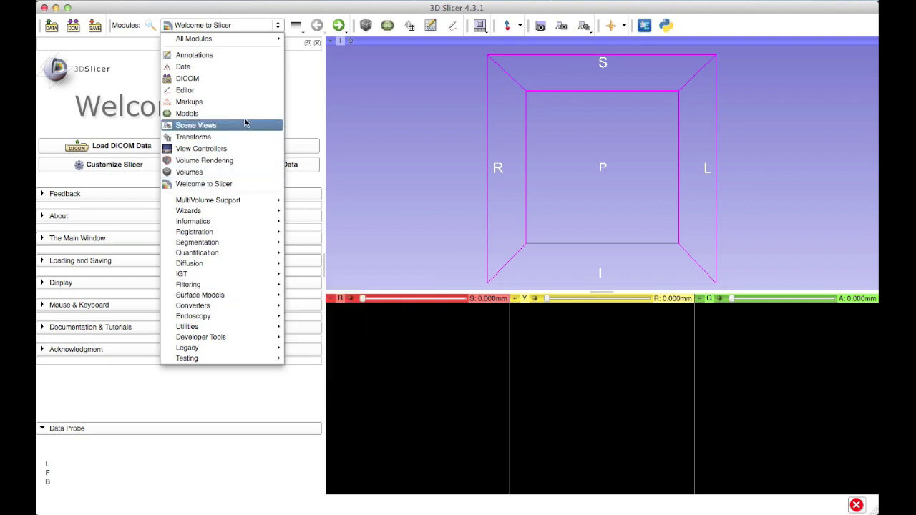
pyautogui.click(246, 90)
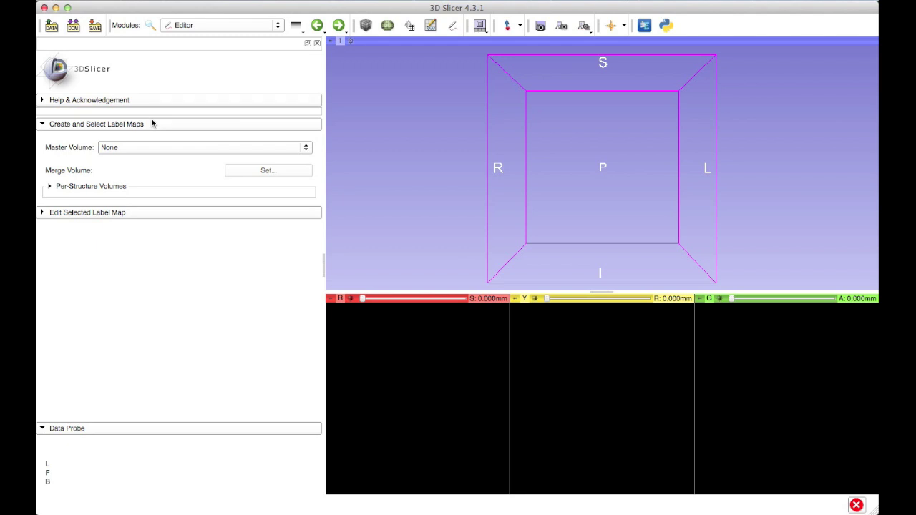
# - Inspect the Editor module's sections for creating and selecting label maps and for editing the selected label map
pyautogui.click(102, 126)
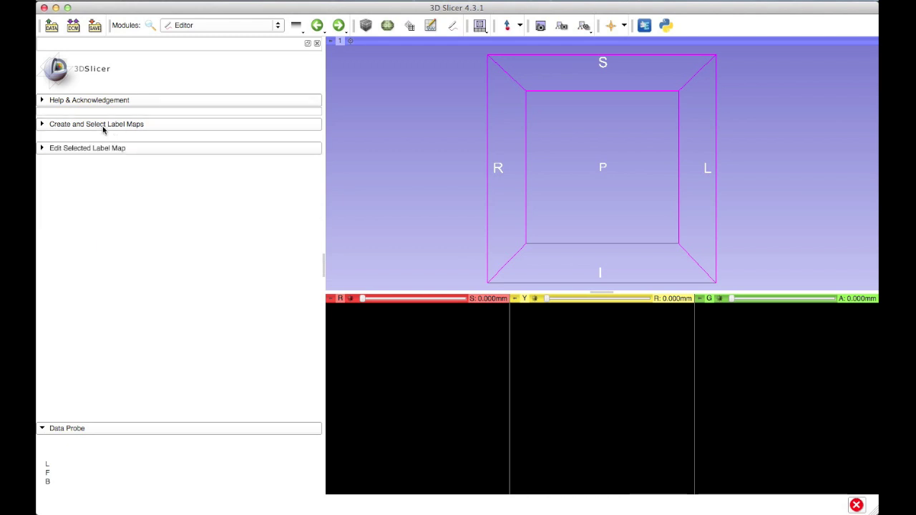
pyautogui.click(97, 148)
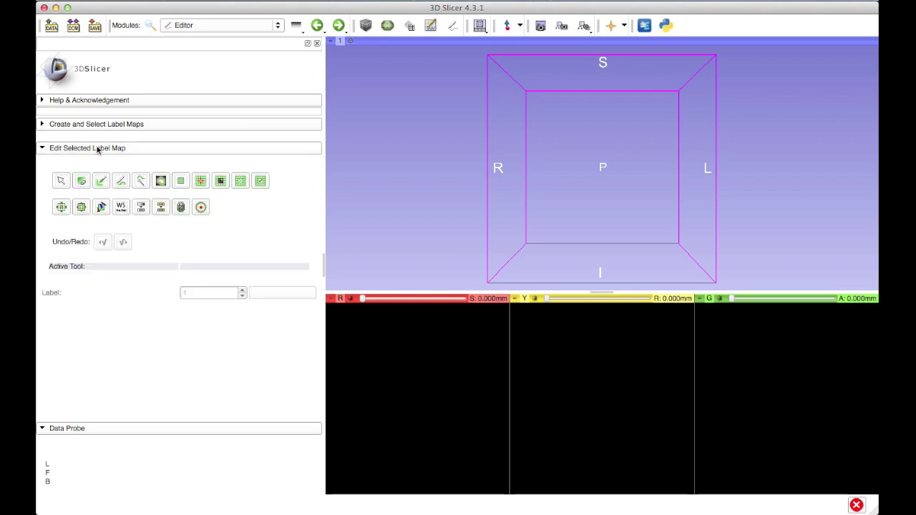
pyautogui.click(145, 127)
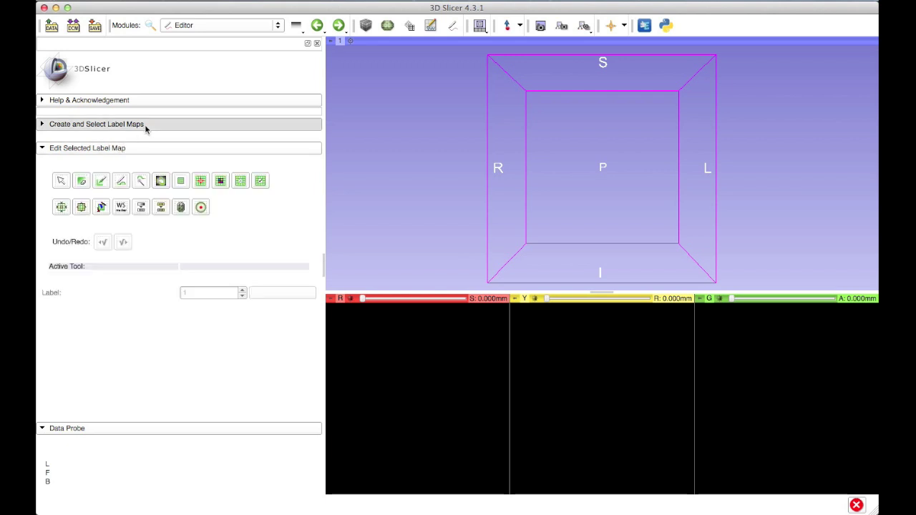
# - Switch to the Models module
pyautogui.click(203, 26)
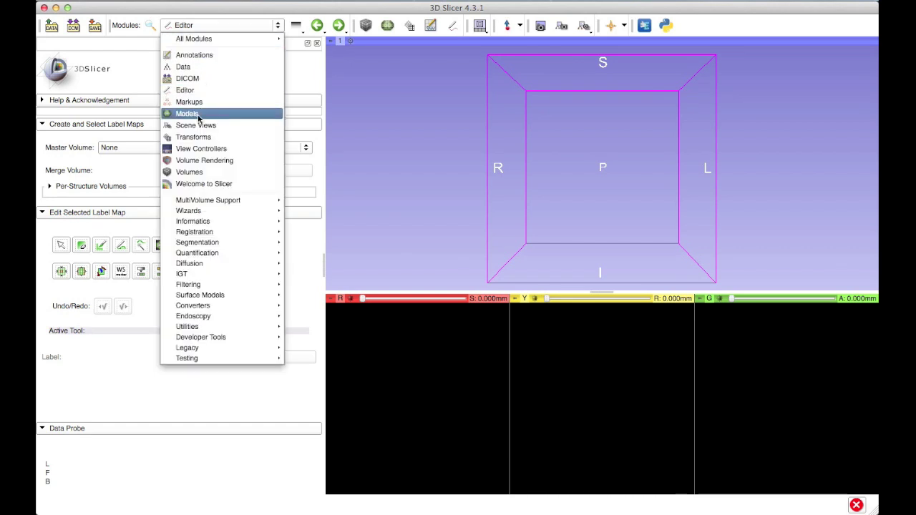
pyautogui.click(188, 113)
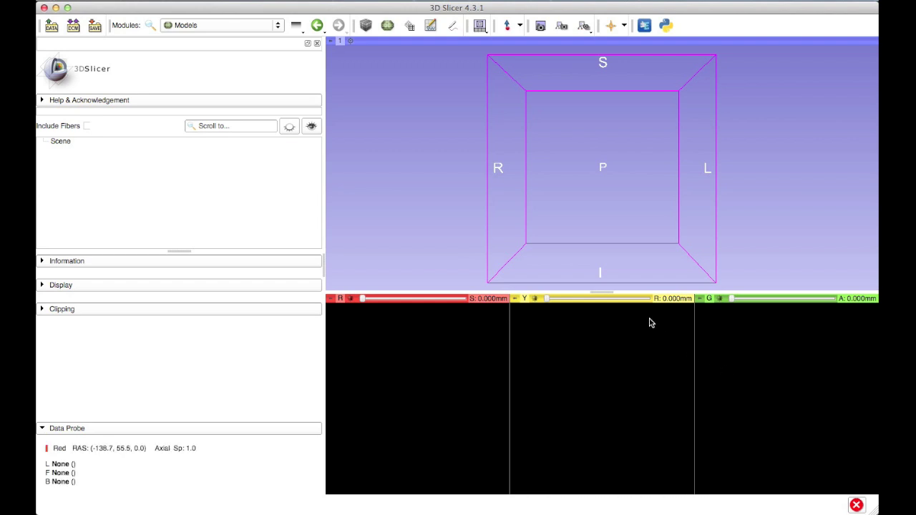
# - Try the Four-Up, Red slice only and 3D only view layouts in turn
pyautogui.click(483, 30)
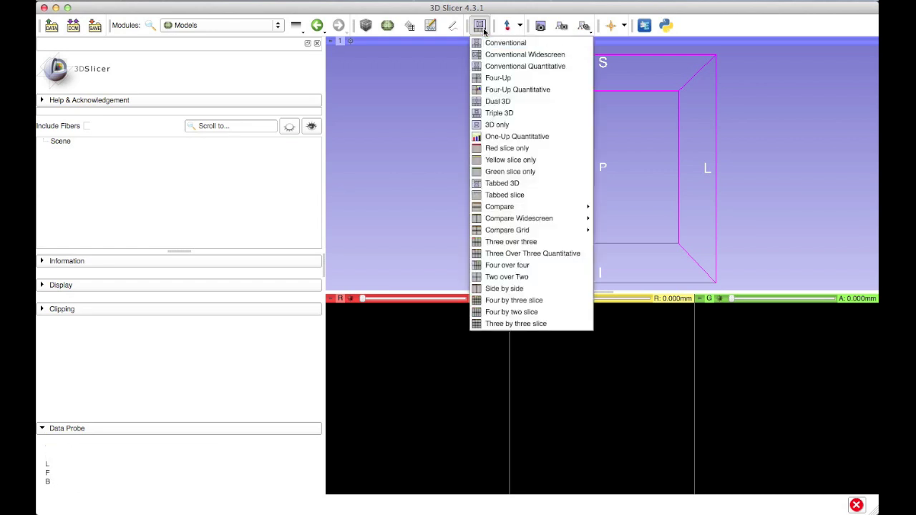
pyautogui.click(490, 78)
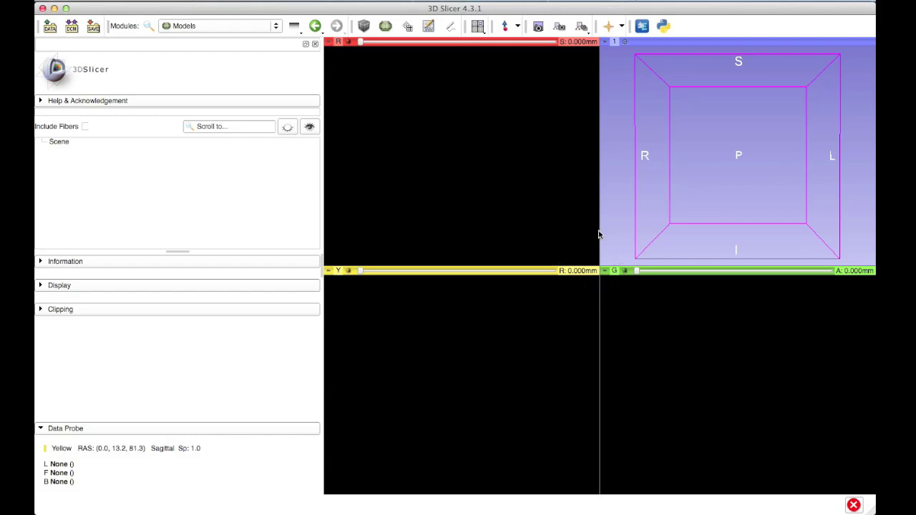
pyautogui.click(477, 28)
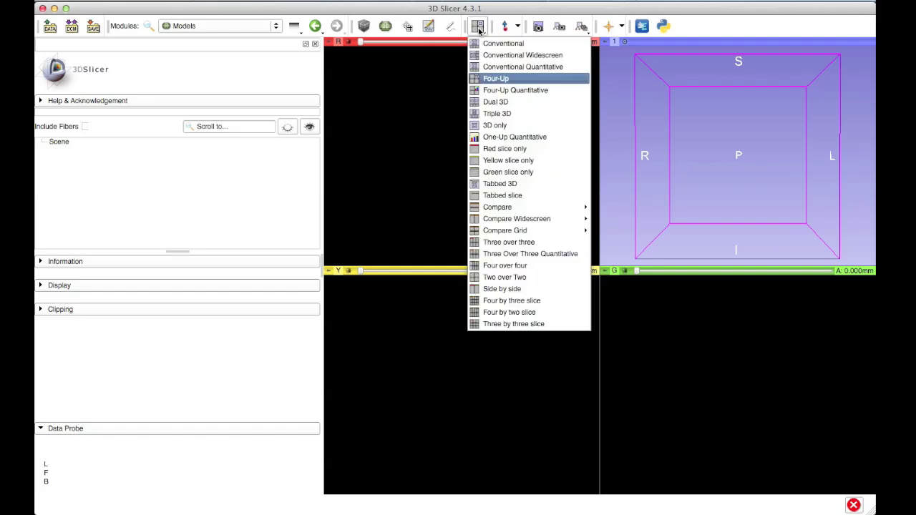
pyautogui.click(487, 151)
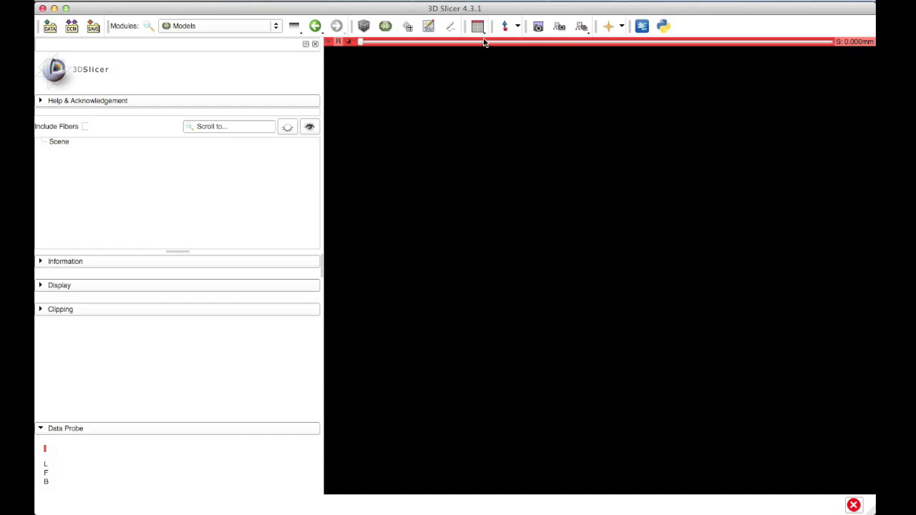
pyautogui.click(478, 27)
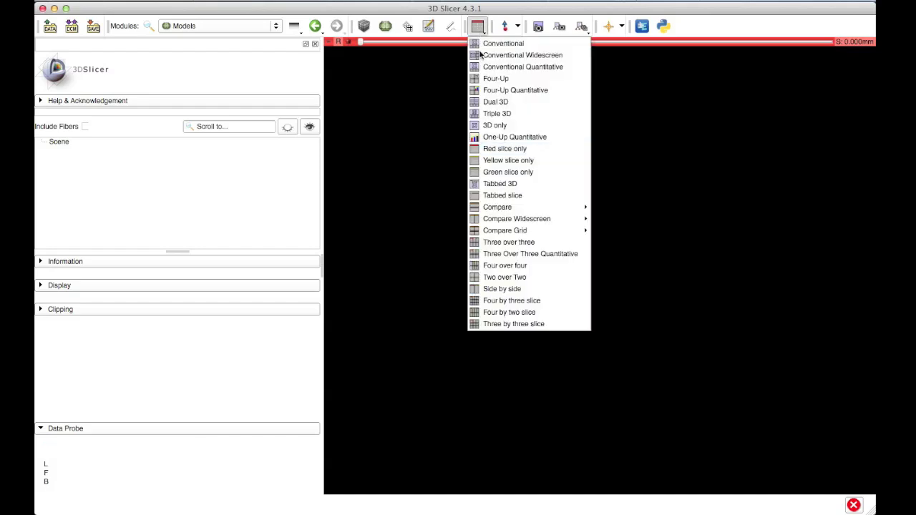
pyautogui.click(482, 125)
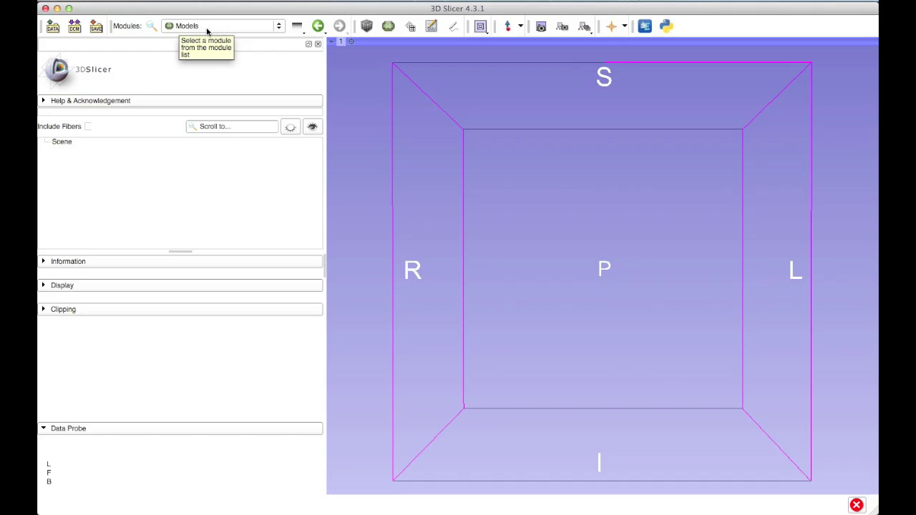
# - Check the history of recently used modules
pyautogui.click(299, 28)
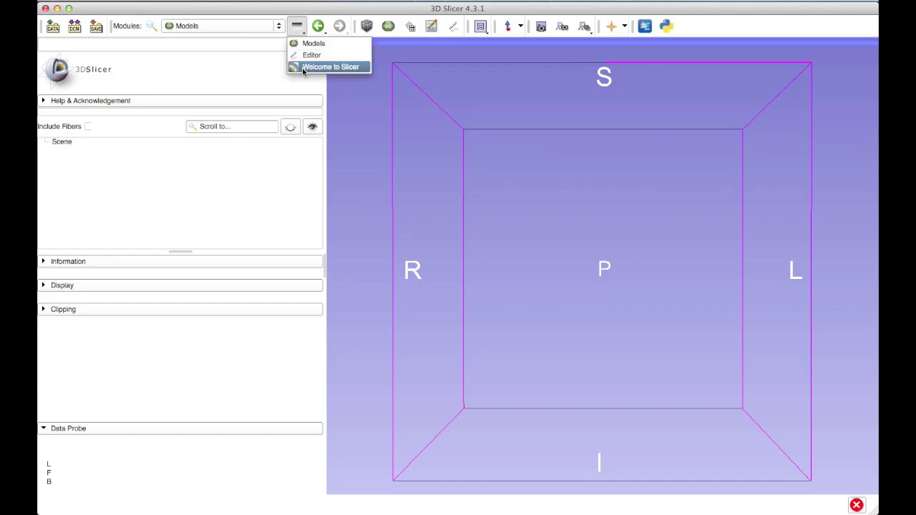
pyautogui.click(300, 28)
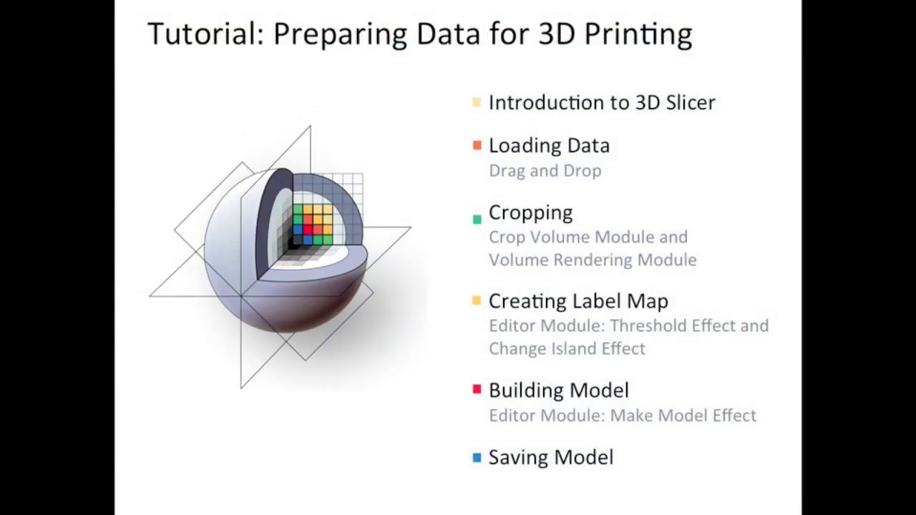
pyautogui.press('Right')
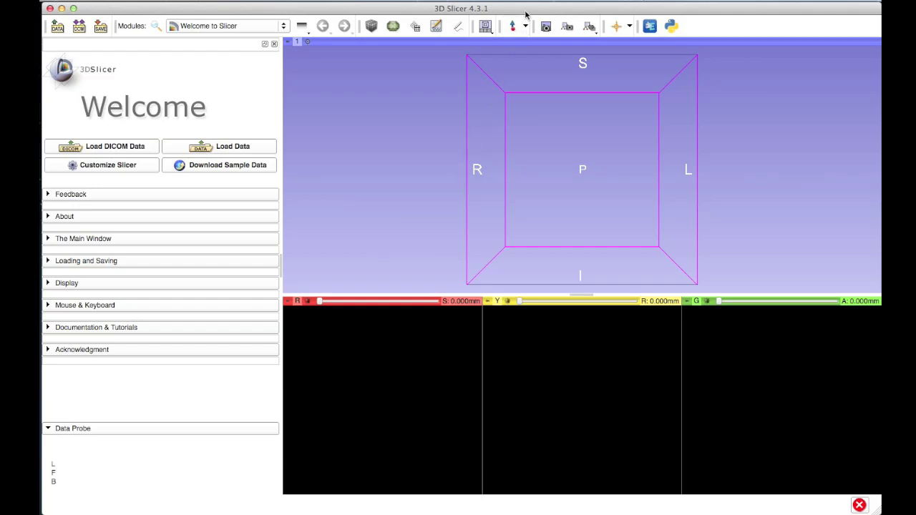
# - Import the CBCT_Post_DentalSurgery folder from the desktop with the reader option "Load directory into DICOM database"
pyautogui.moveTo(525, 14); pyautogui.dragTo(419, 1)
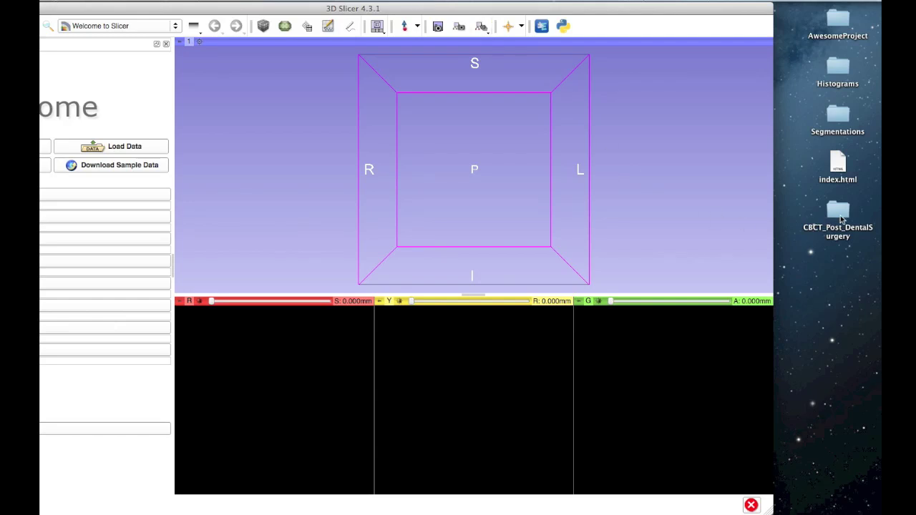
pyautogui.click(839, 211)
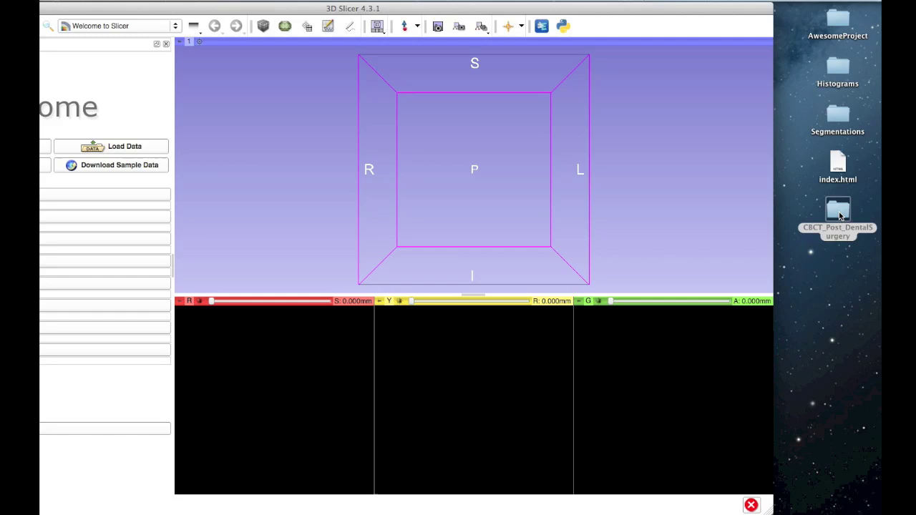
pyautogui.moveTo(682, 169); pyautogui.dragTo(584, 223)
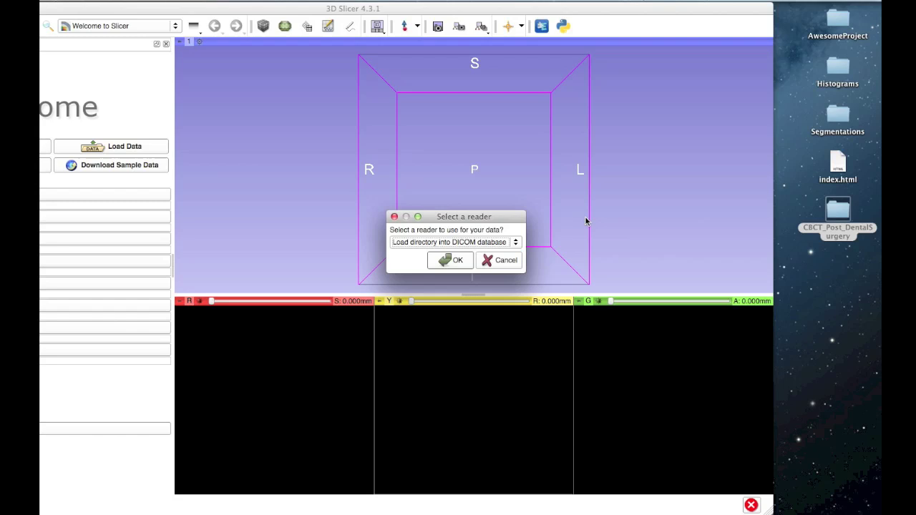
pyautogui.click(451, 260)
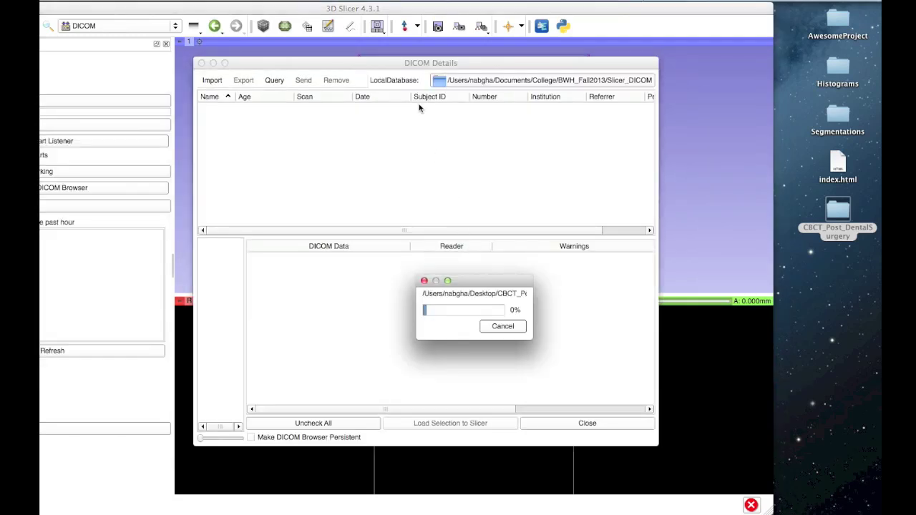
pyautogui.moveTo(417, 7); pyautogui.dragTo(482, 8)
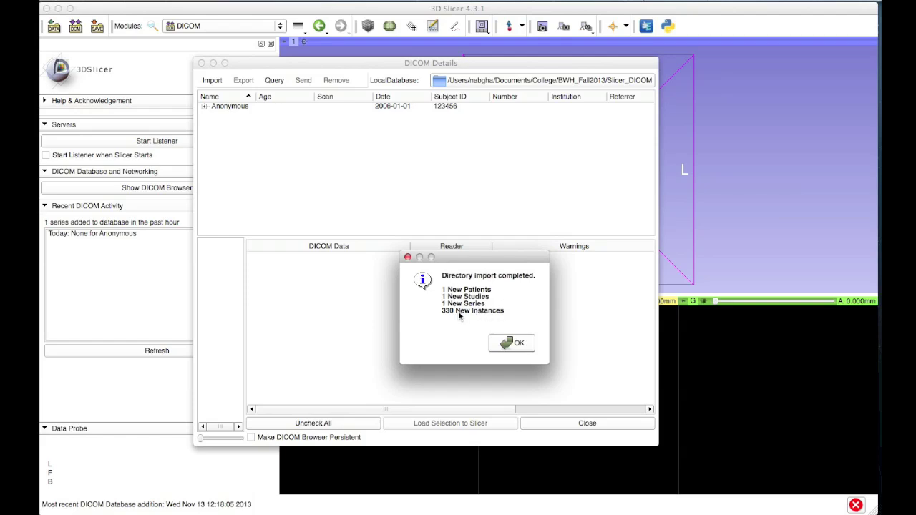
pyautogui.click(508, 345)
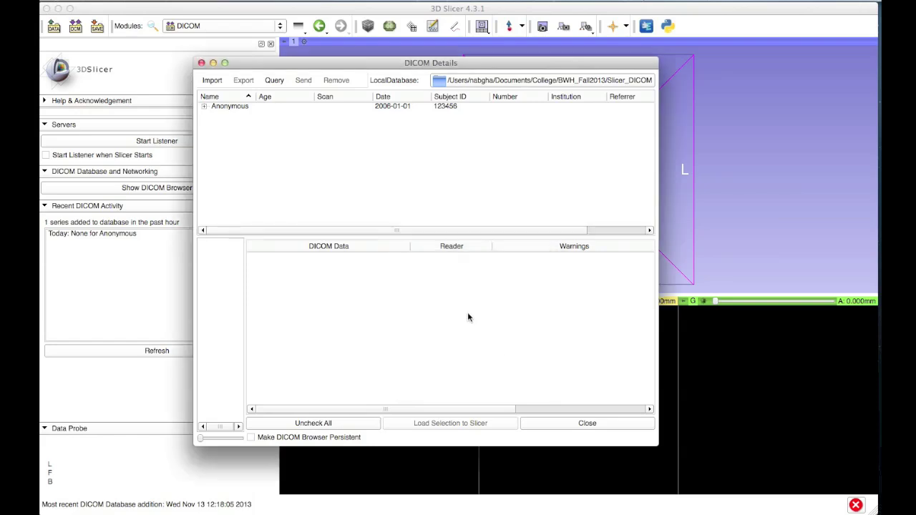
# - Expand the imported anonymous patient's study and load its CT series into the scene as a scalar volume
pyautogui.click(203, 106)
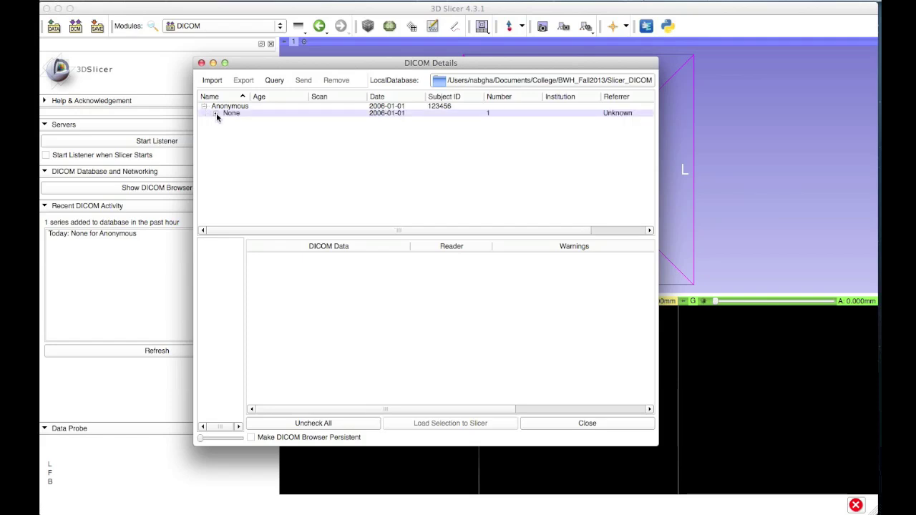
pyautogui.click(216, 113)
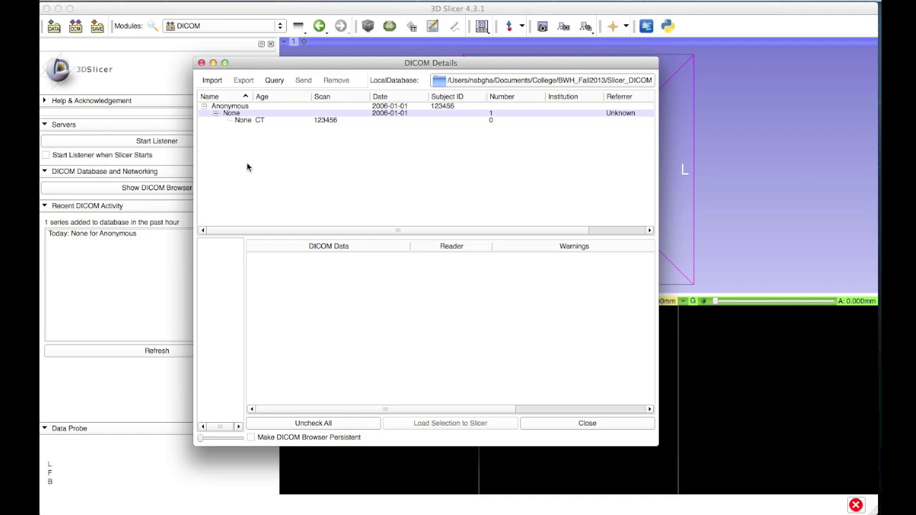
pyautogui.click(241, 121)
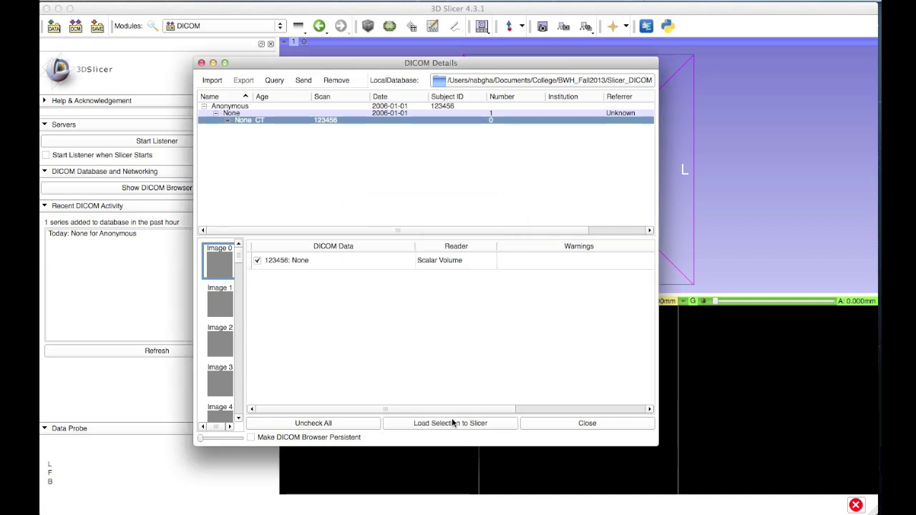
pyautogui.click(452, 424)
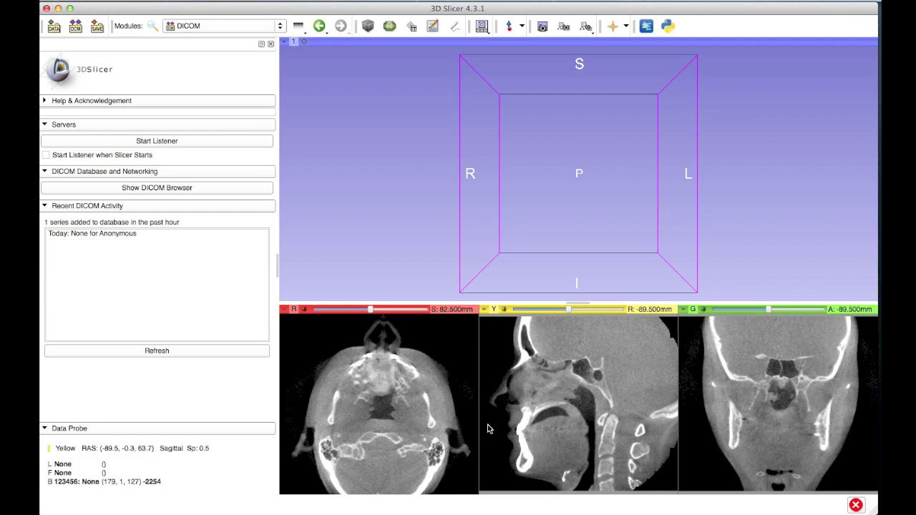
# - Set the view layout to Four-Up
pyautogui.click(485, 25)
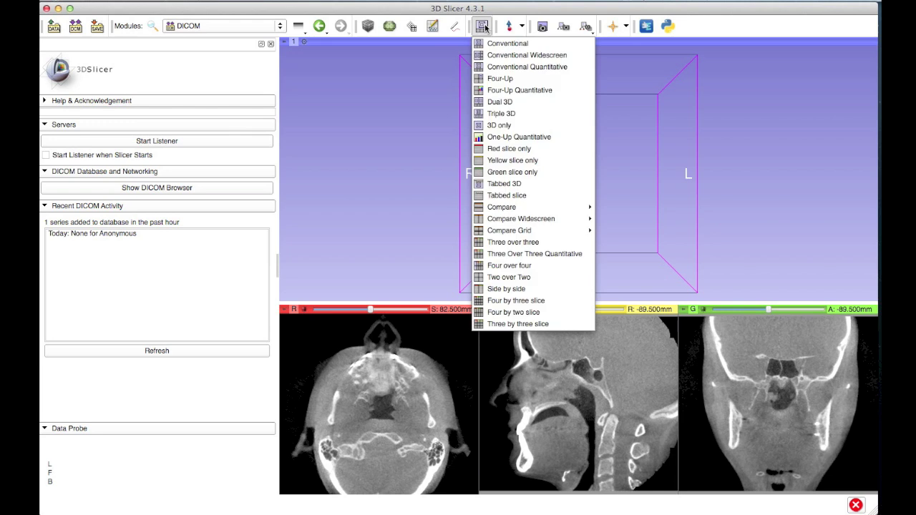
pyautogui.click(498, 79)
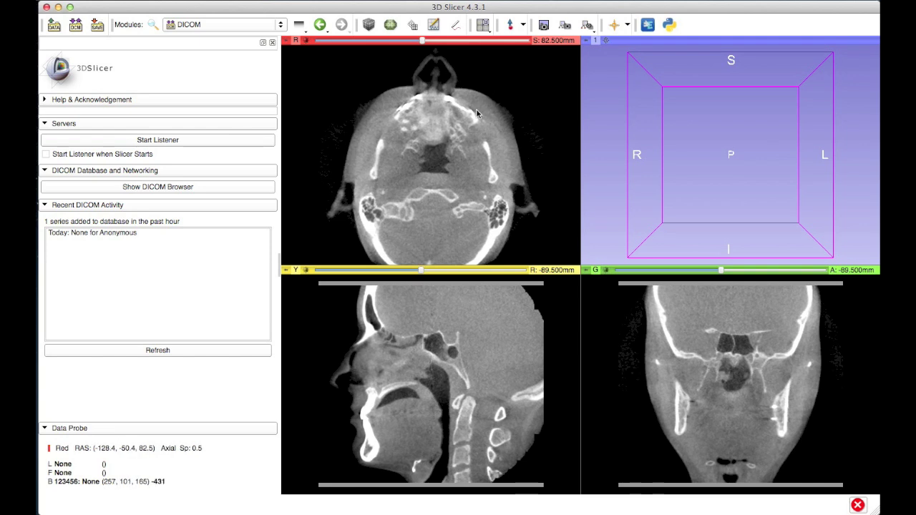
# - Move the axial slice to S 78.5 mm and adjust the window/level so the scan appears brighter
pyautogui.scroll(-2, 476, 113)
pyautogui.scroll(-8, 477, 113)
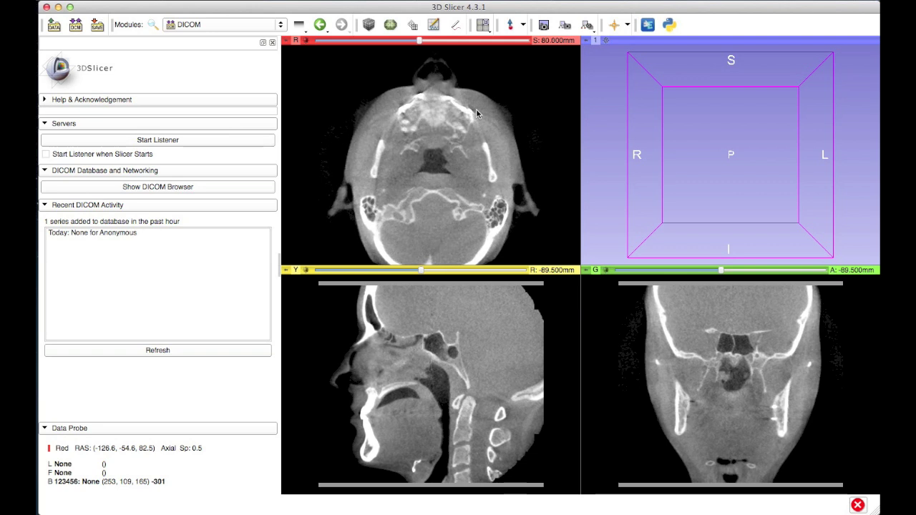
pyautogui.scroll(2, 477, 113)
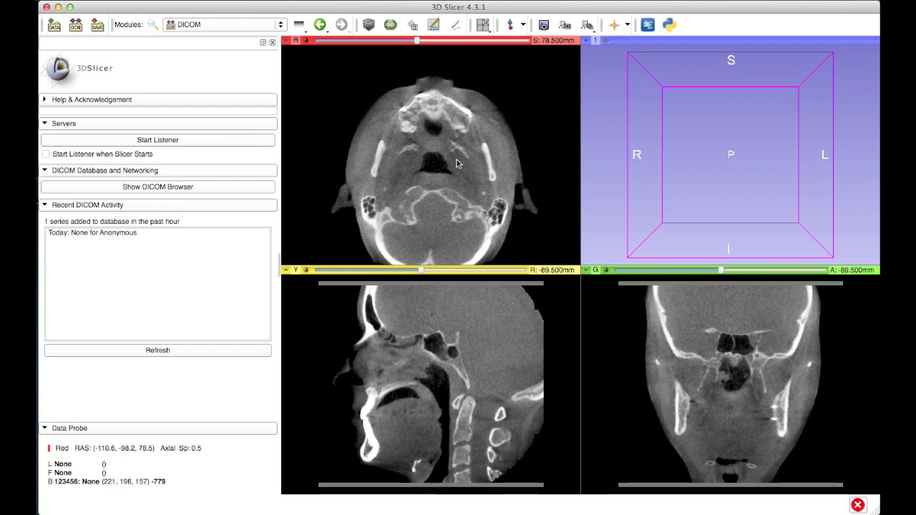
pyautogui.moveTo(458, 174)
pyautogui.mouseDown()
pyautogui.moveTo(435, 178)
pyautogui.moveTo(457, 183)
pyautogui.moveTo(456, 176)
pyautogui.mouseUp()
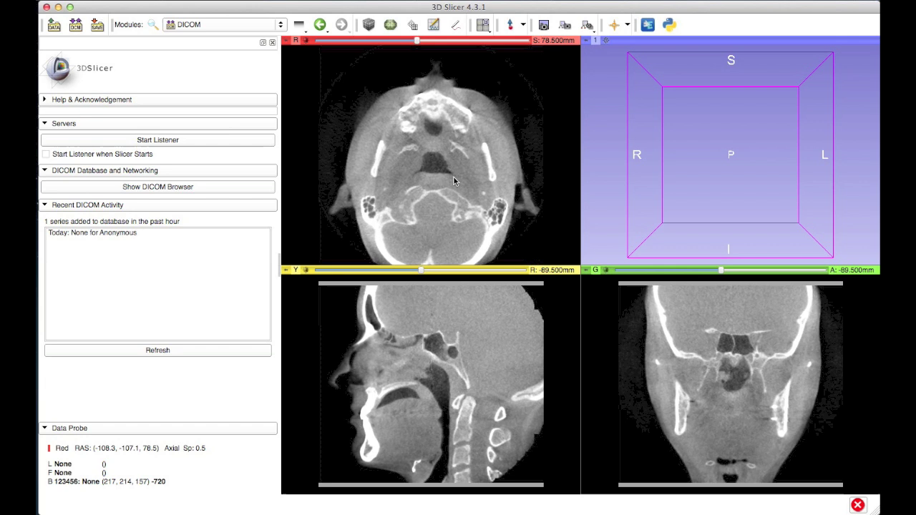
# - Reframe the axial slice so the whole head cross-section fits in its view, adjusting its magnification and placement
pyautogui.moveTo(454, 175); pyautogui.dragTo(452, 206)
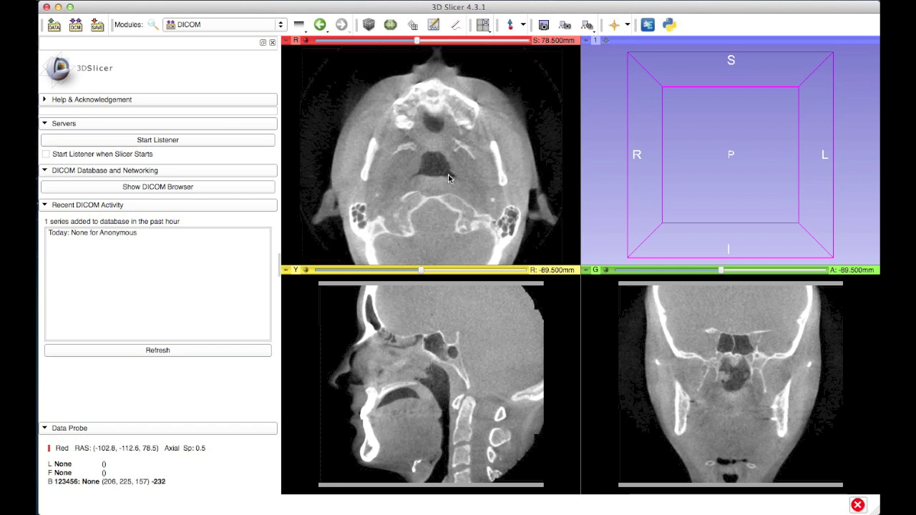
pyautogui.moveTo(448, 174); pyautogui.dragTo(447, 152, button='right')
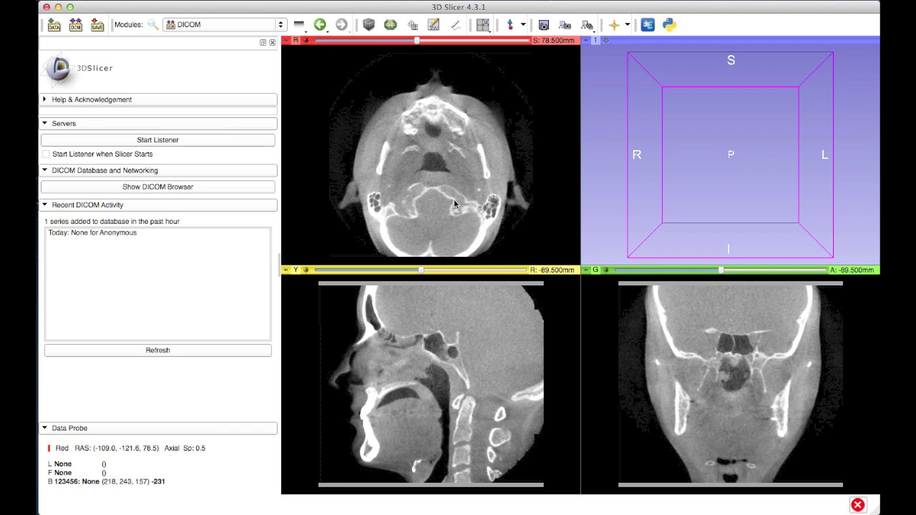
pyautogui.moveTo(453, 190)
pyautogui.mouseDown(button='right')
pyautogui.moveTo(455, 219)
pyautogui.moveTo(451, 184)
pyautogui.mouseUp(button='right')
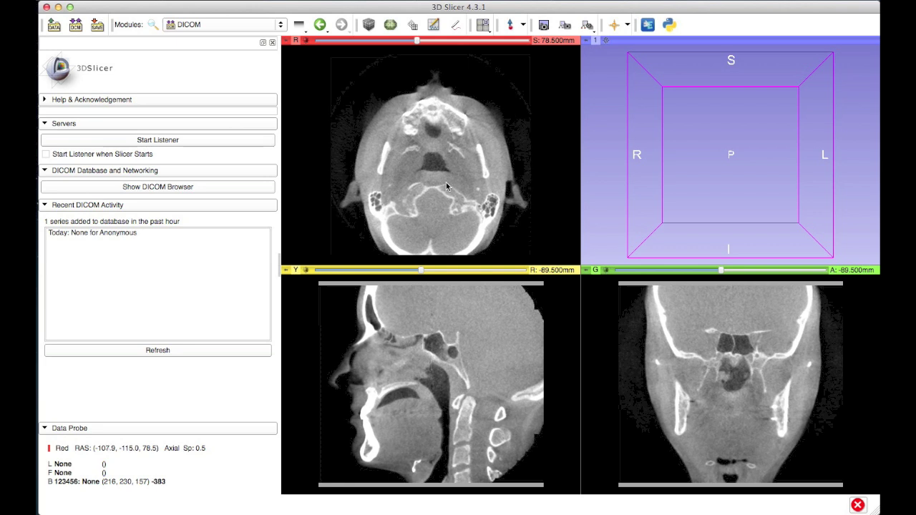
pyautogui.moveTo(450, 182)
pyautogui.mouseDown(button='middle')
pyautogui.moveTo(460, 190)
pyautogui.moveTo(466, 170)
pyautogui.moveTo(458, 172)
pyautogui.mouseUp(button='middle')
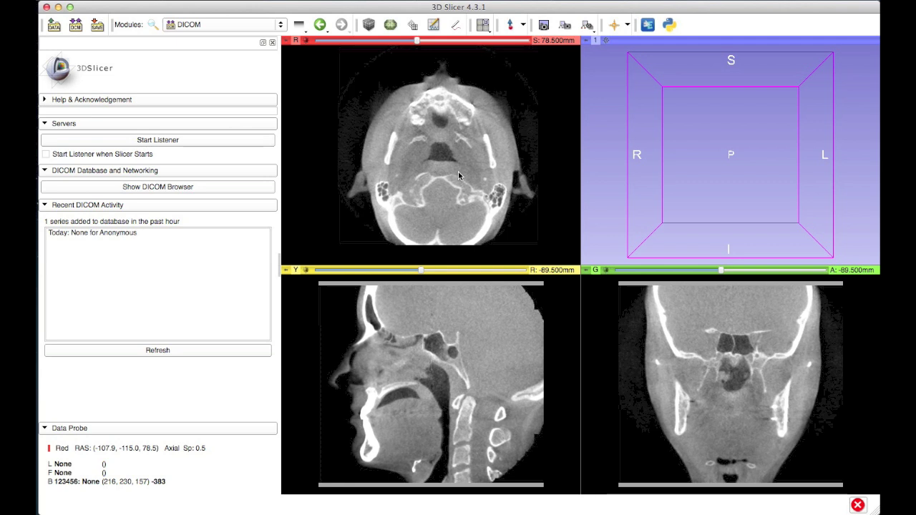
# - Explore the matching sagittal and coronal slices for different points in the axial slice around the airway and skull base
pyautogui.press('shift')
pyautogui.press('shift')
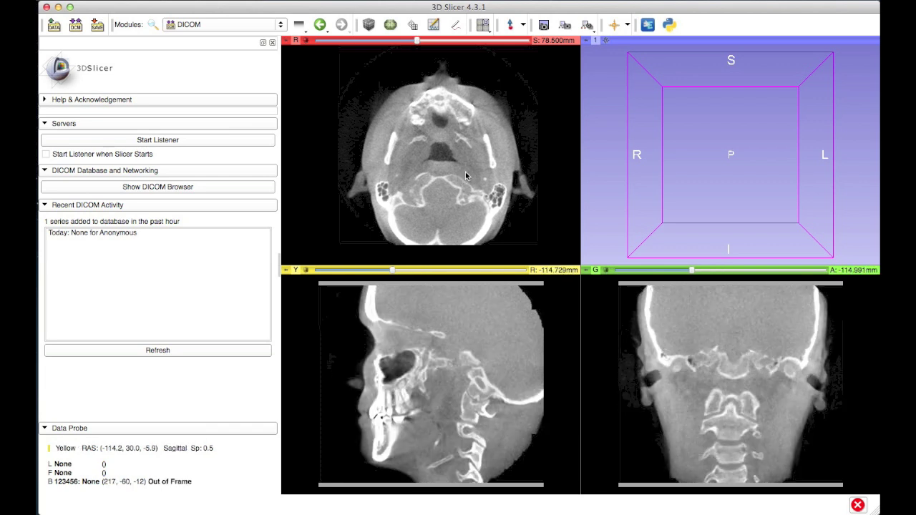
pyautogui.press('shift')
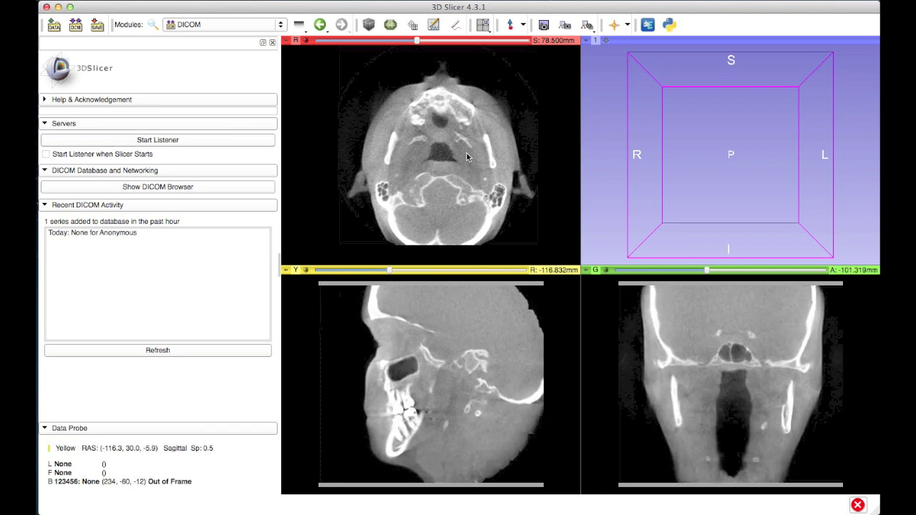
pyautogui.press('shift')
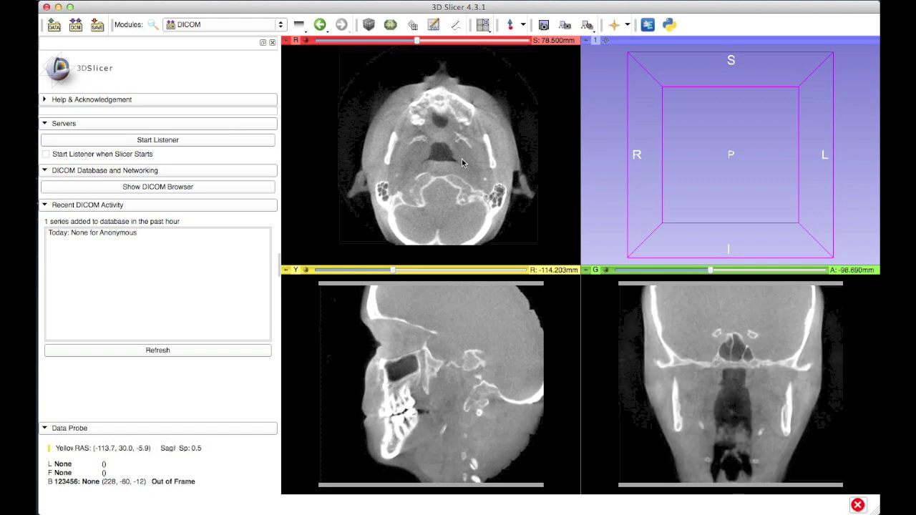
pyautogui.press('shift')
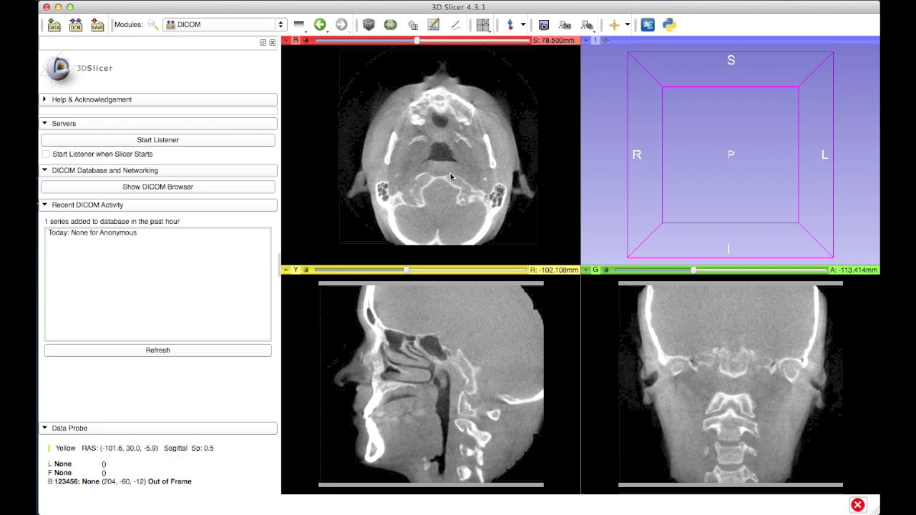
pyautogui.press('shift')
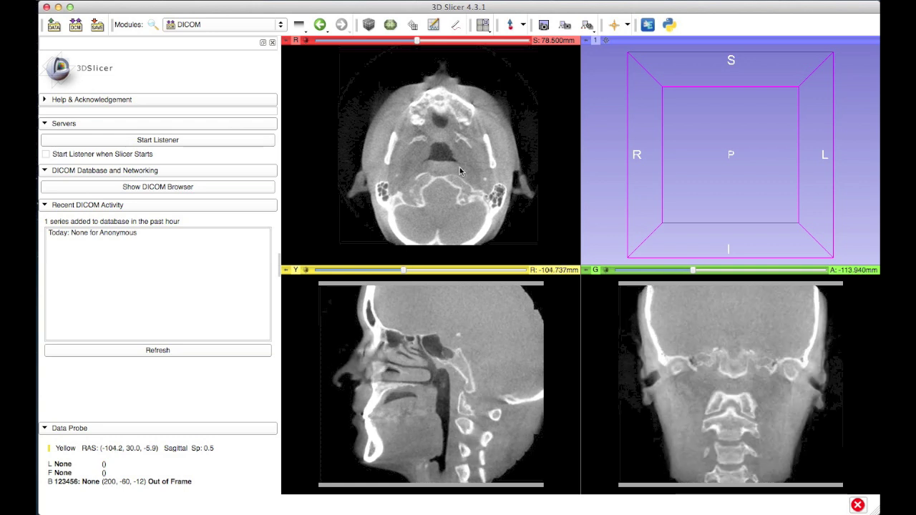
pyautogui.press('shift')
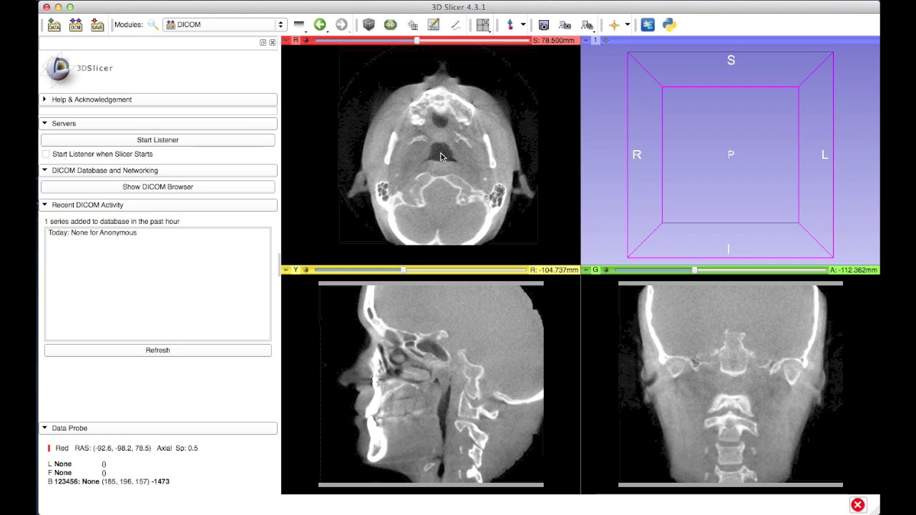
pyautogui.press('shift')
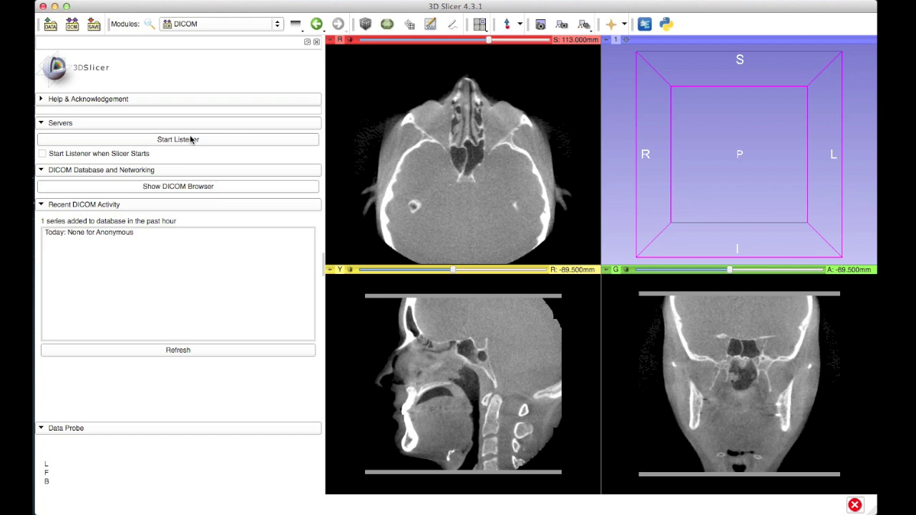
# - Switch to the Volume Rendering module, show the loaded CT volume in 3D and center it in the 3D view
pyautogui.click(175, 29)
pyautogui.moveTo(181, 41)
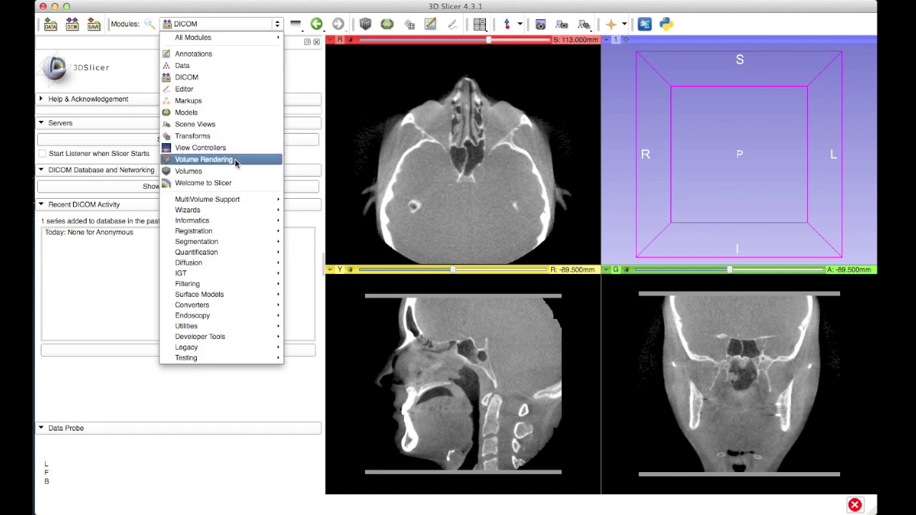
pyautogui.click(236, 163)
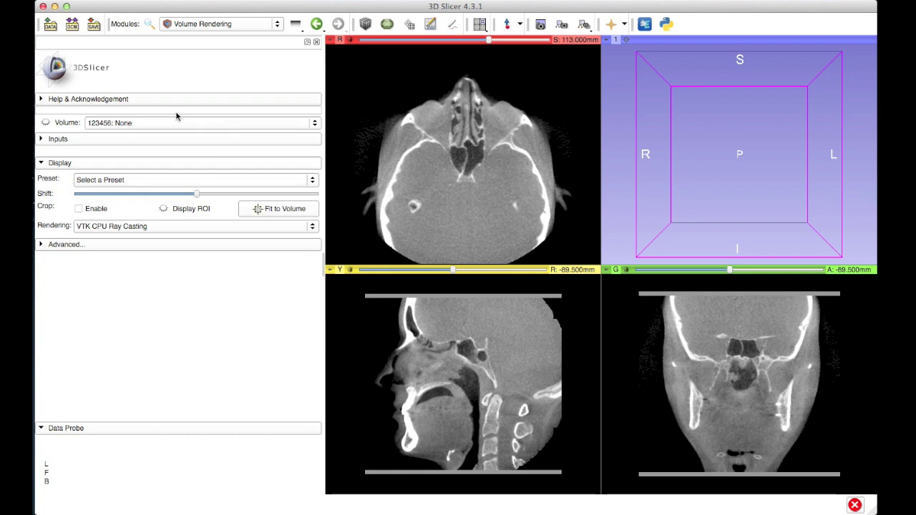
pyautogui.click(109, 126)
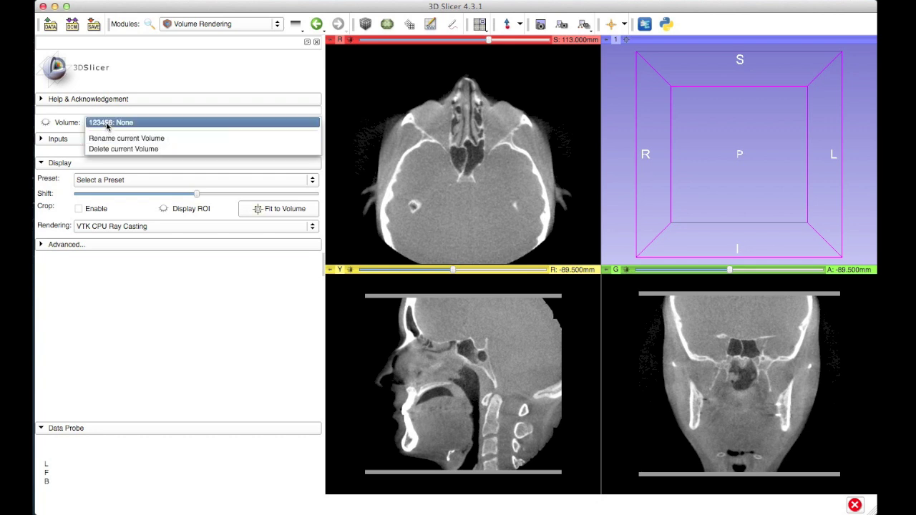
pyautogui.click(107, 123)
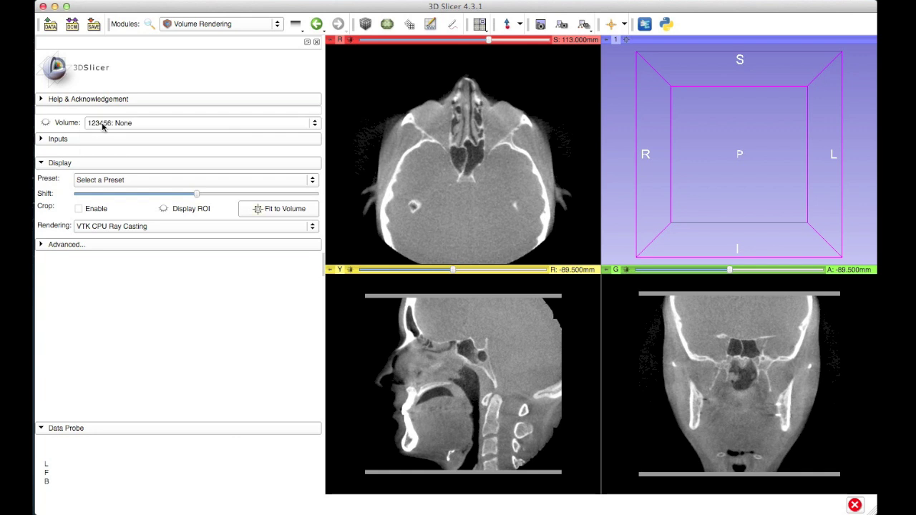
pyautogui.click(48, 125)
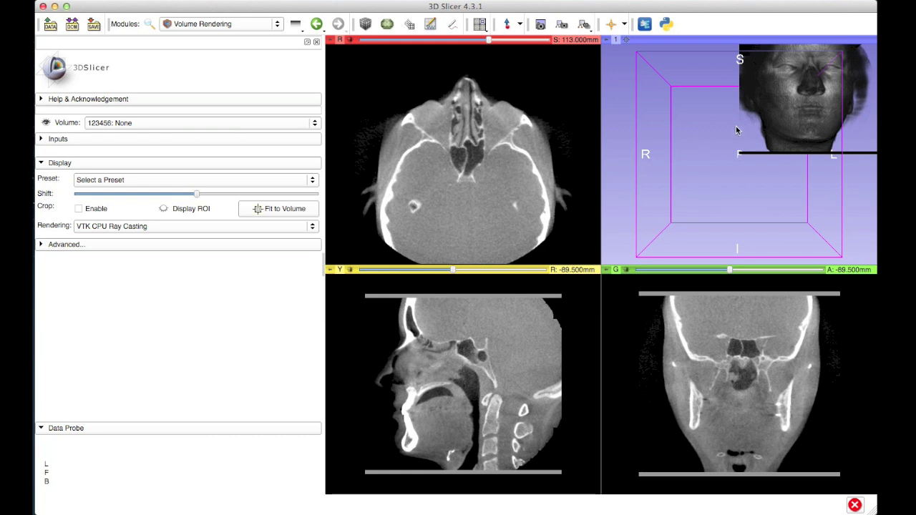
pyautogui.moveTo(733, 134); pyautogui.dragTo(694, 175, button='right')
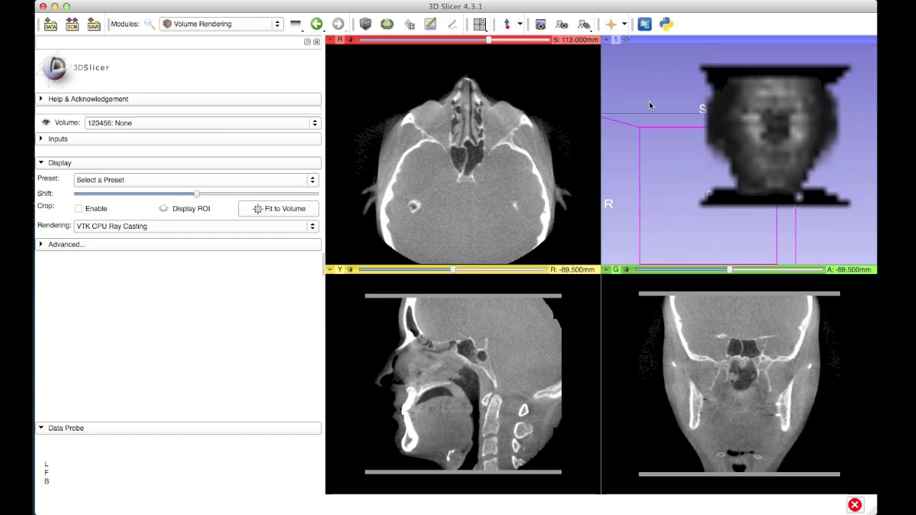
pyautogui.click(626, 41)
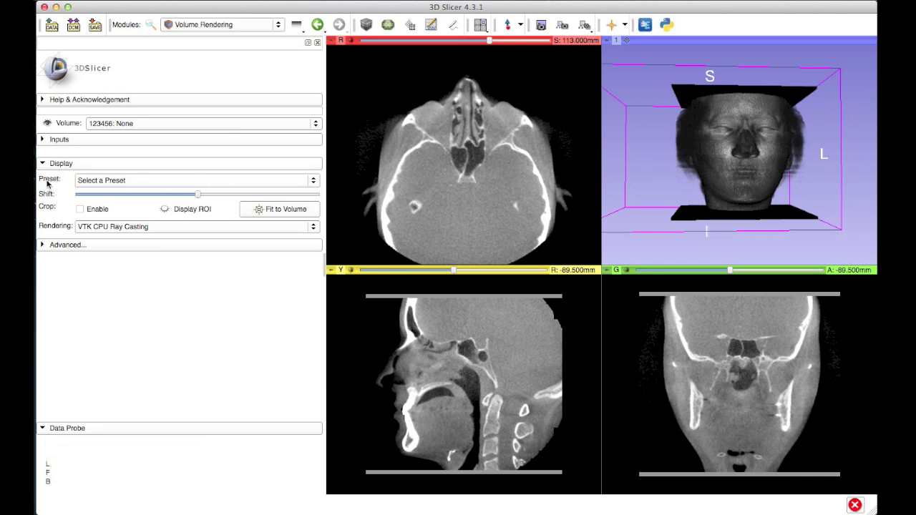
# - Apply the CT-Bone preset to the volume rendering and raise its Shift slightly to reduce the soft tissue around the skull
pyautogui.click(140, 182)
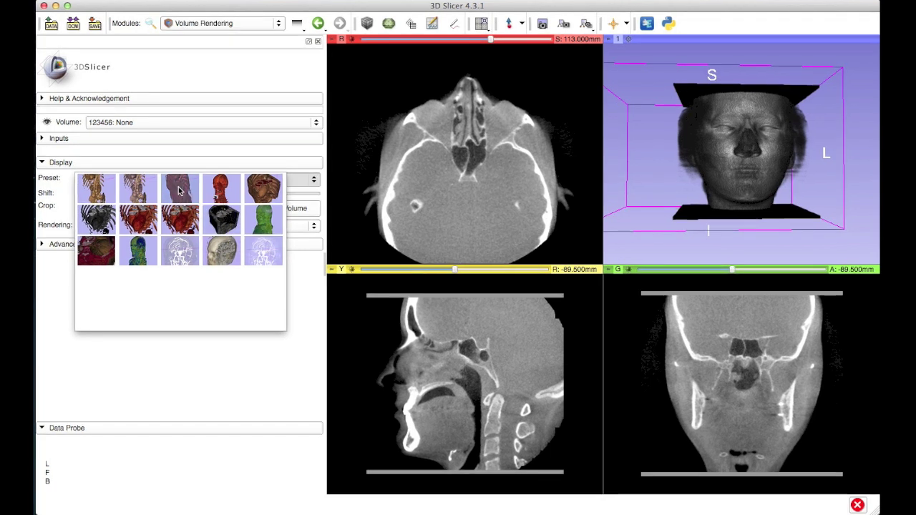
pyautogui.click(180, 190)
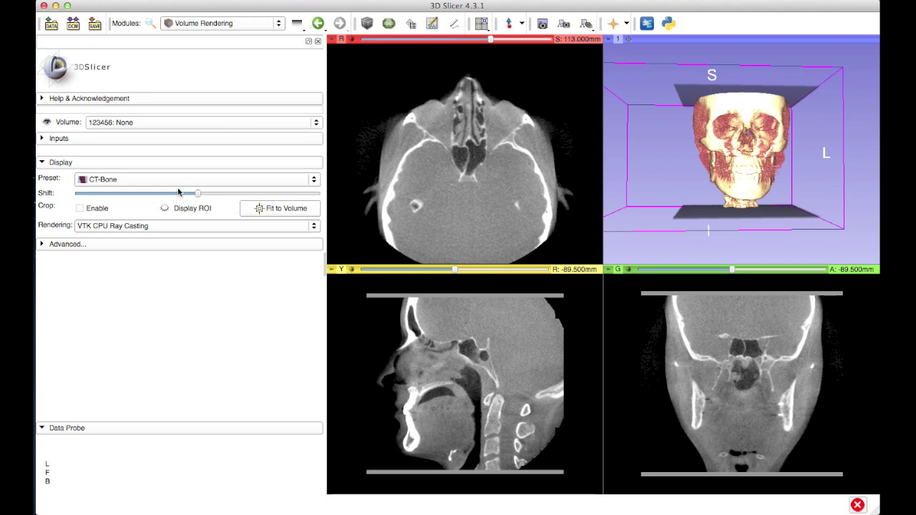
pyautogui.moveTo(756, 186); pyautogui.dragTo(662, 191)
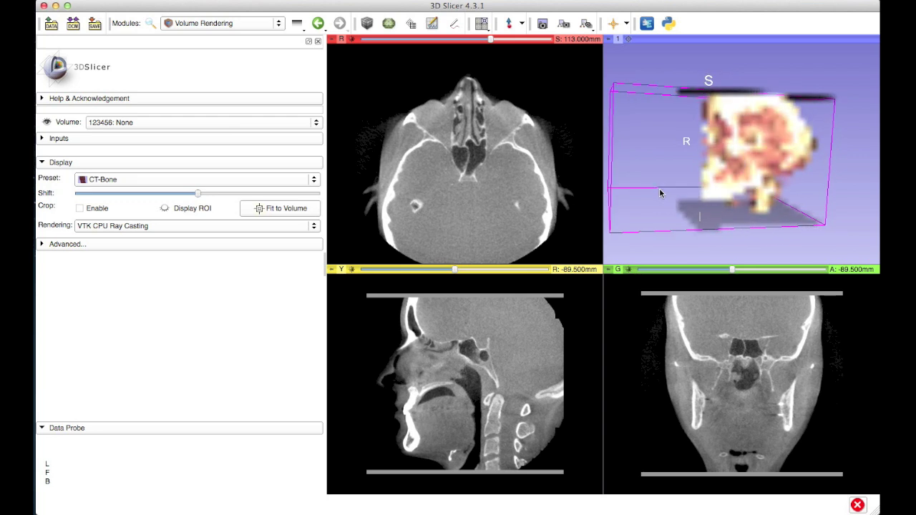
pyautogui.moveTo(760, 166); pyautogui.dragTo(771, 197, button='right')
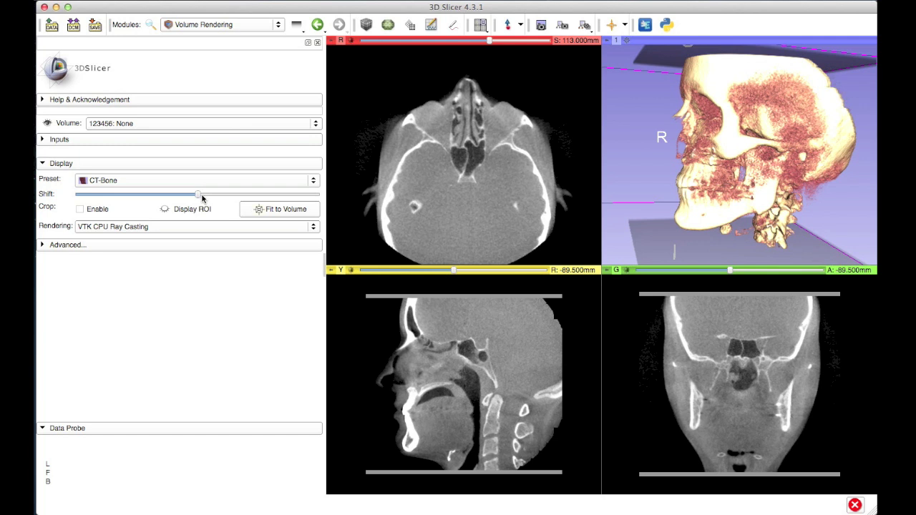
pyautogui.moveTo(203, 195); pyautogui.dragTo(205, 195)
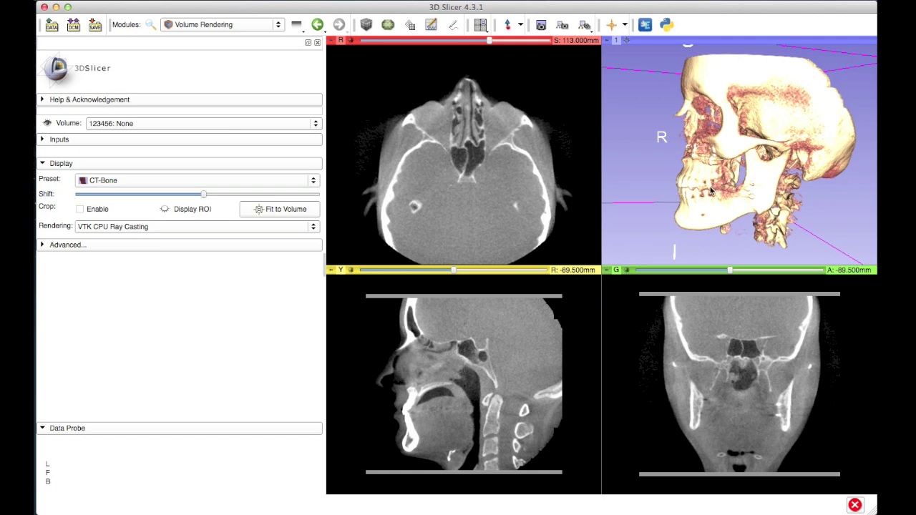
pyautogui.moveTo(715, 189); pyautogui.dragTo(704, 187)
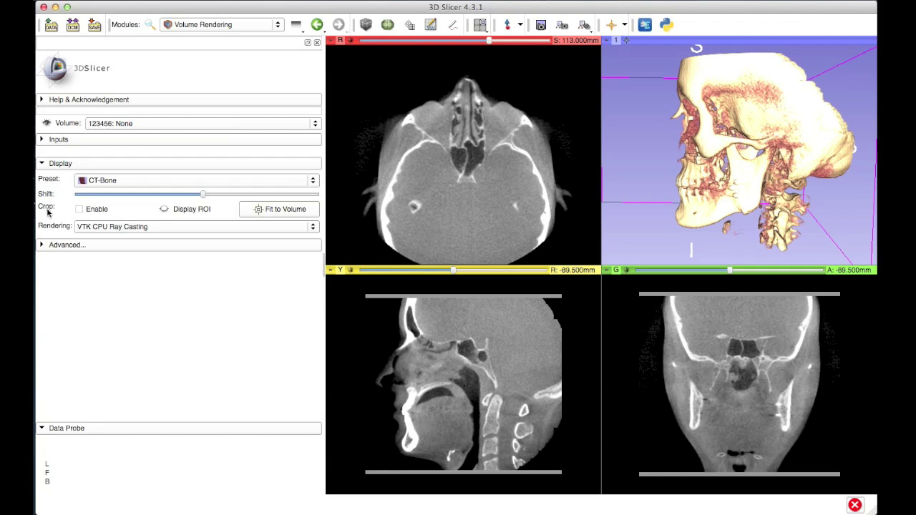
# - Enable cropping with the ROI displayed and narrow the box in the axial slice to the patient's left jaw joint area
pyautogui.click(78, 209)
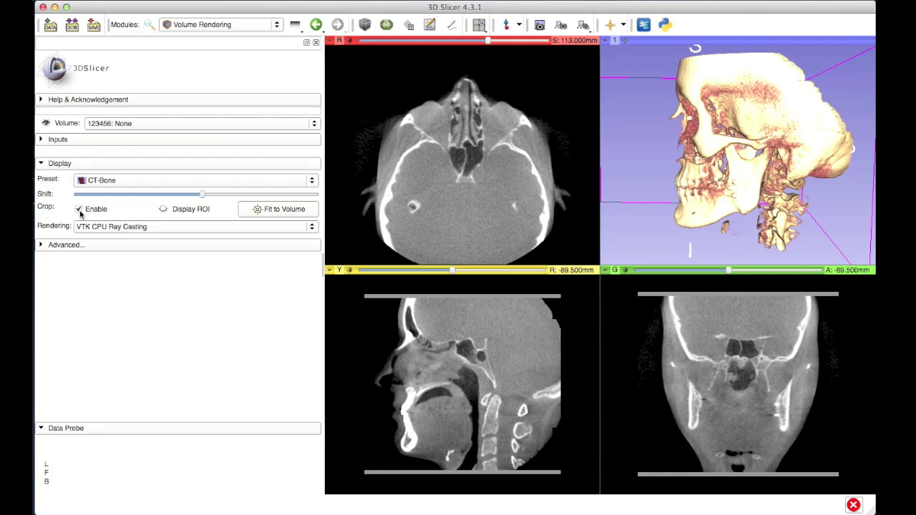
pyautogui.click(164, 209)
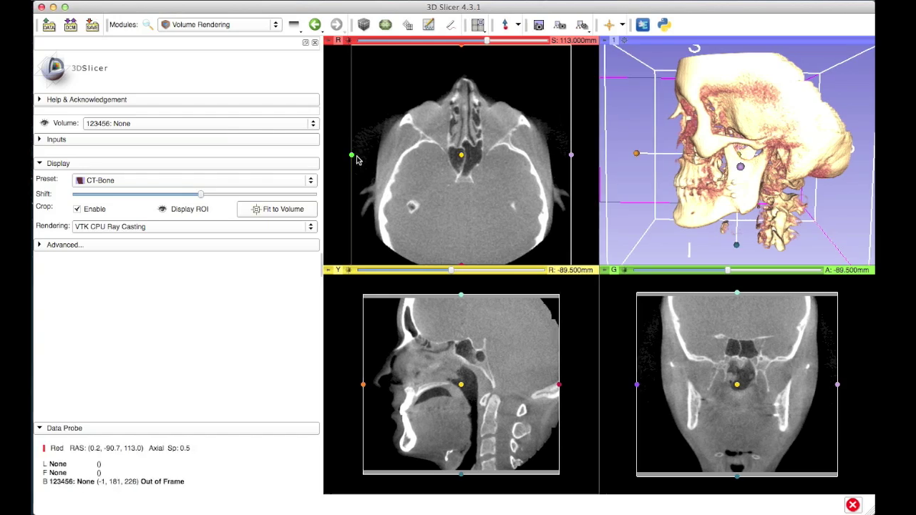
pyautogui.moveTo(357, 157); pyautogui.dragTo(434, 163)
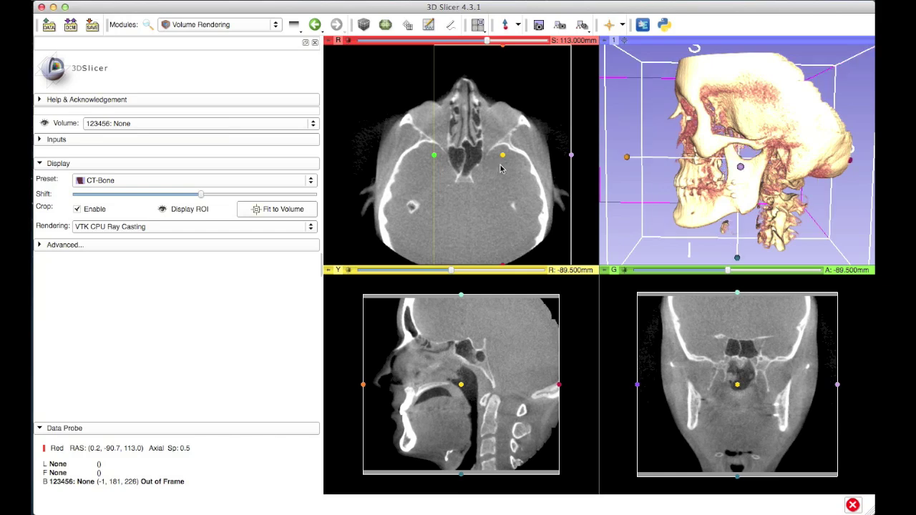
pyautogui.moveTo(501, 169); pyautogui.dragTo(506, 169)
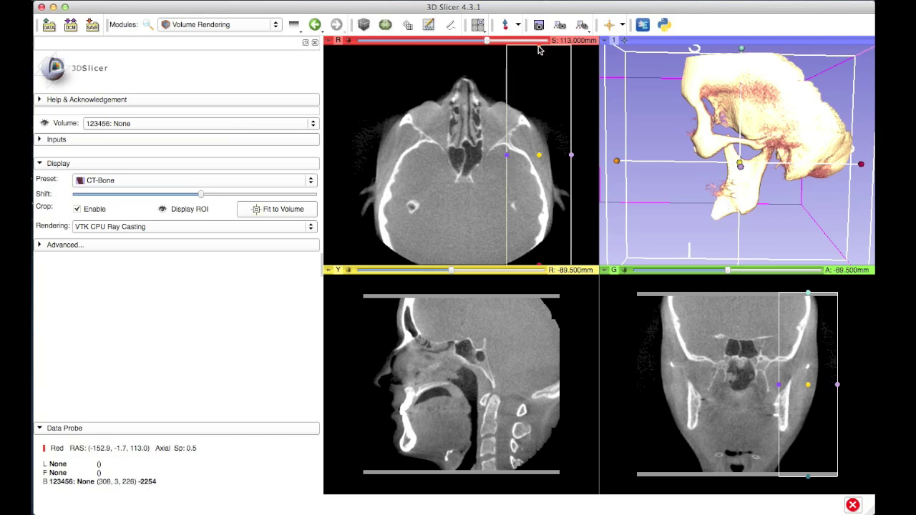
pyautogui.moveTo(540, 46); pyautogui.dragTo(543, 136)
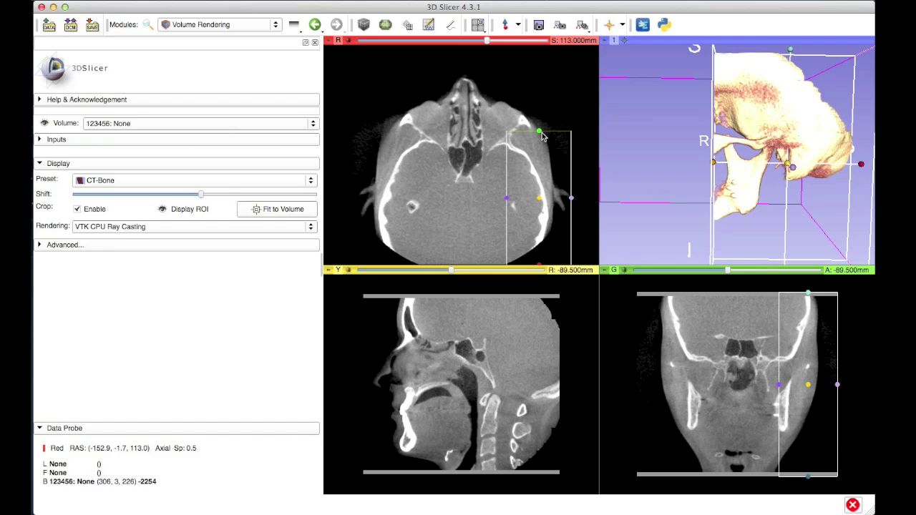
pyautogui.moveTo(539, 264); pyautogui.dragTo(527, 201)
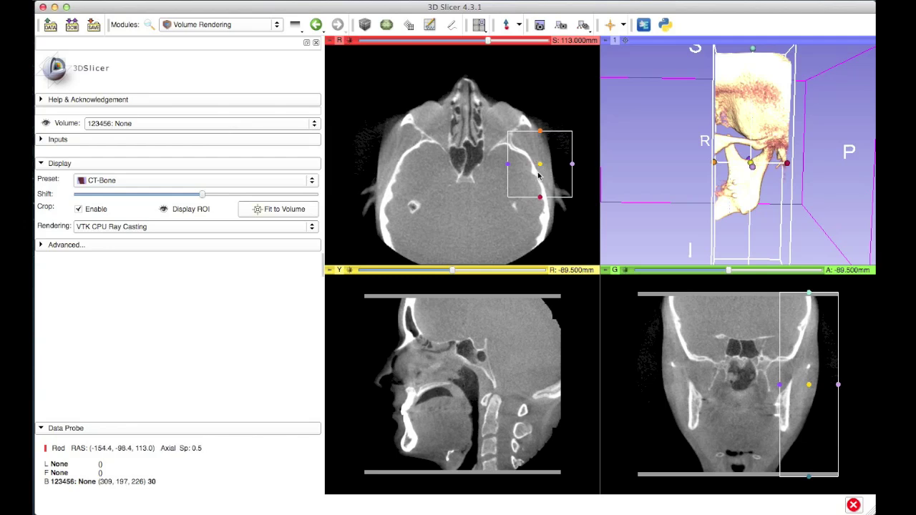
# - Trim the crop ROI's upper and lower limits in the sagittal slice to enclose the left jaw joint and mandibular ramus
pyautogui.press('shift')
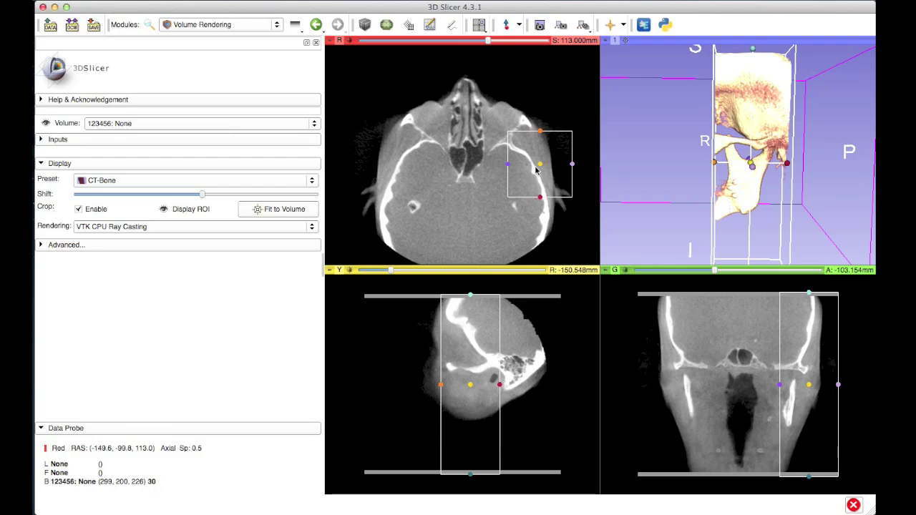
pyautogui.moveTo(470, 473); pyautogui.dragTo(470, 439)
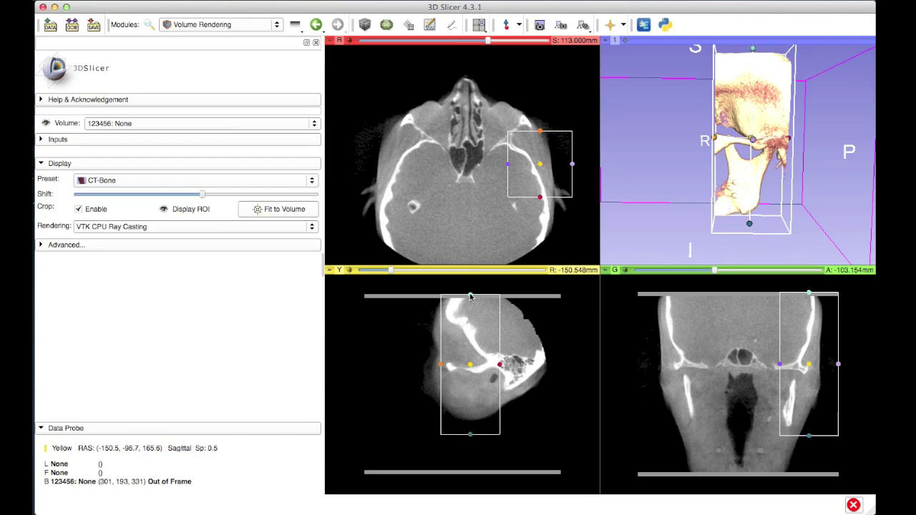
pyautogui.moveTo(470, 312); pyautogui.dragTo(466, 352)
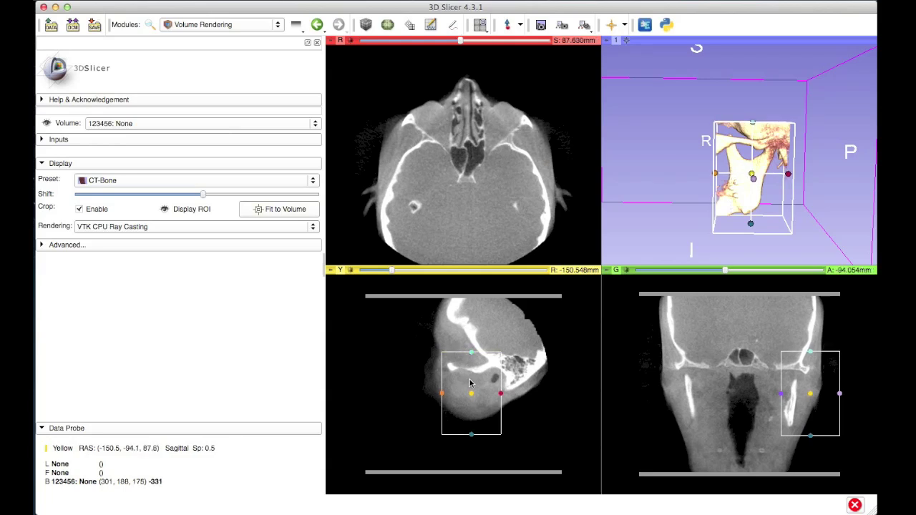
pyautogui.press('shift')
pyautogui.moveTo(510, 164); pyautogui.dragTo(508, 164)
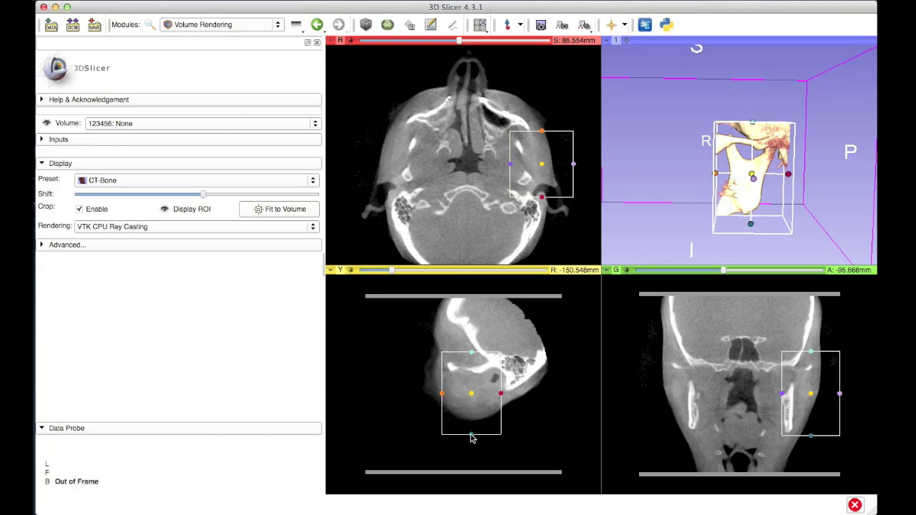
pyautogui.moveTo(472, 436); pyautogui.dragTo(469, 446)
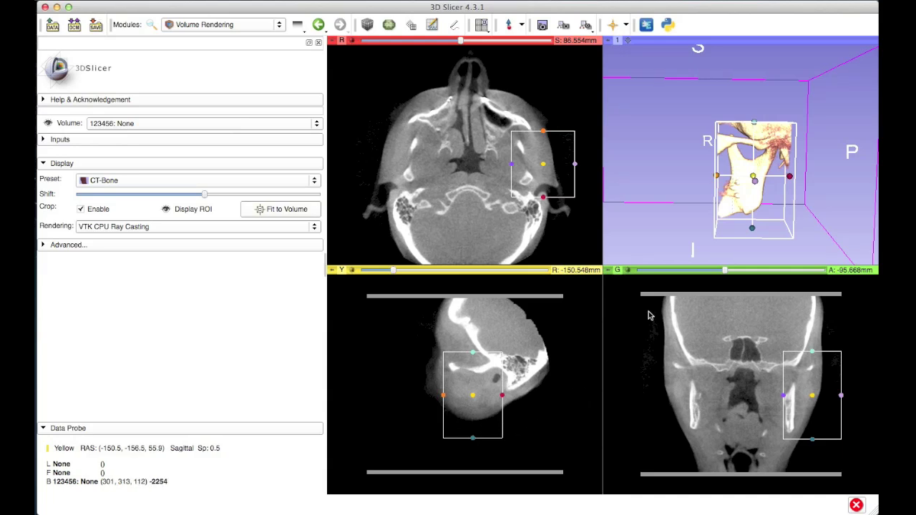
# - Move the crop ROI's inner side slightly outward in the axial slice and check the cropped left jaw joint from several angles in 3D
pyautogui.moveTo(821, 194); pyautogui.dragTo(765, 188)
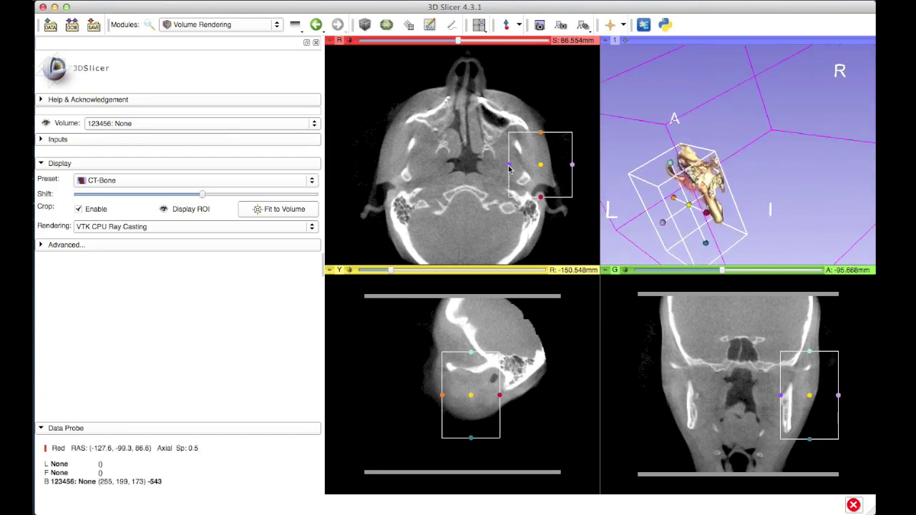
pyautogui.moveTo(508, 165); pyautogui.dragTo(510, 167)
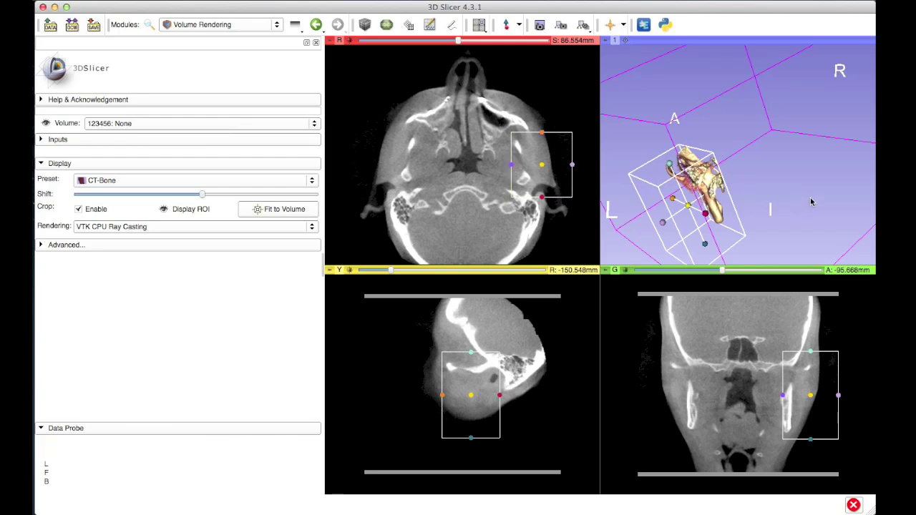
pyautogui.moveTo(811, 200); pyautogui.dragTo(850, 220)
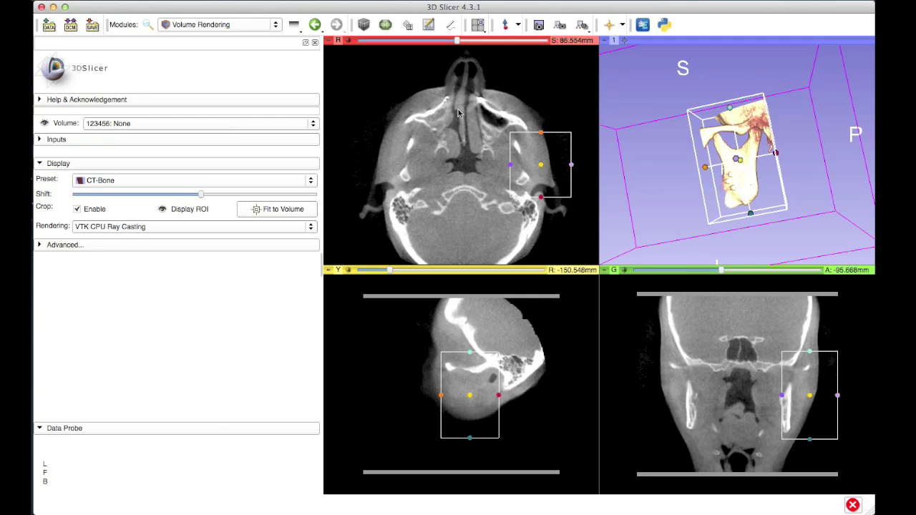
# - Expand the volume rendering inputs and keep AnnotationROI as the ROI
pyautogui.click(296, 140)
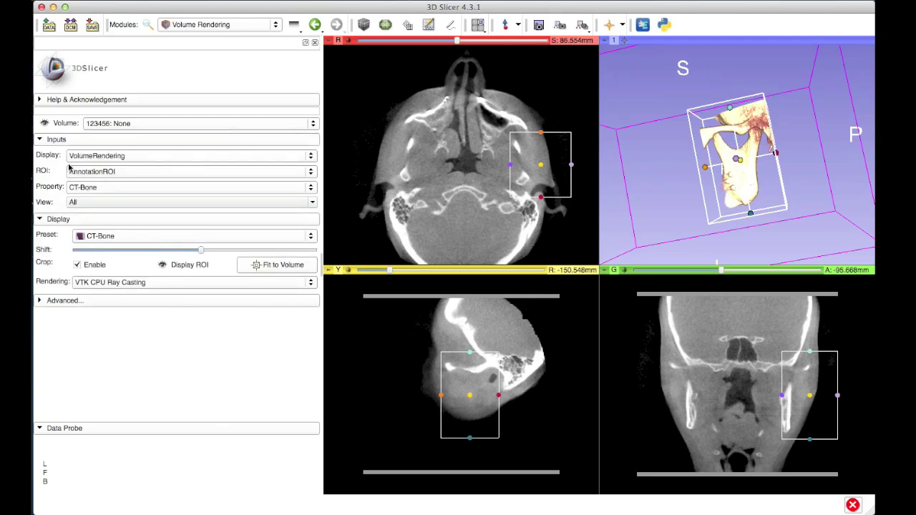
pyautogui.click(105, 173)
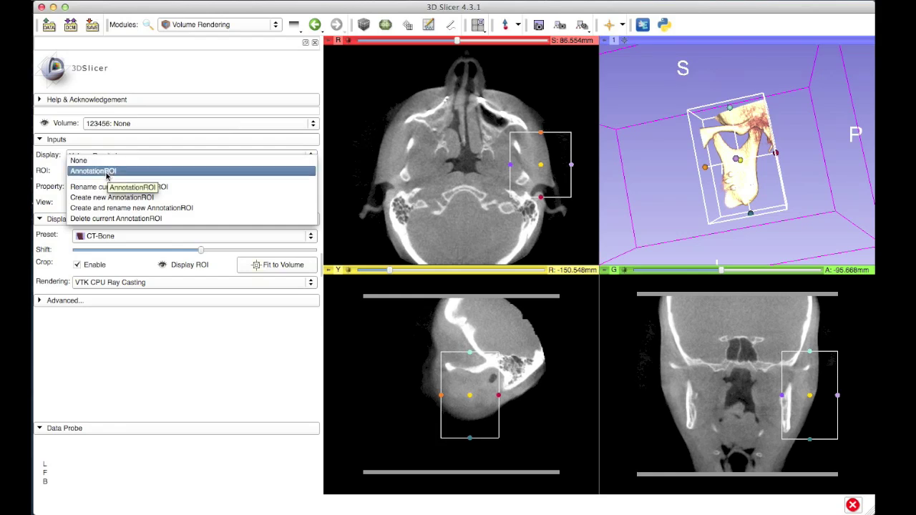
pyautogui.click(106, 173)
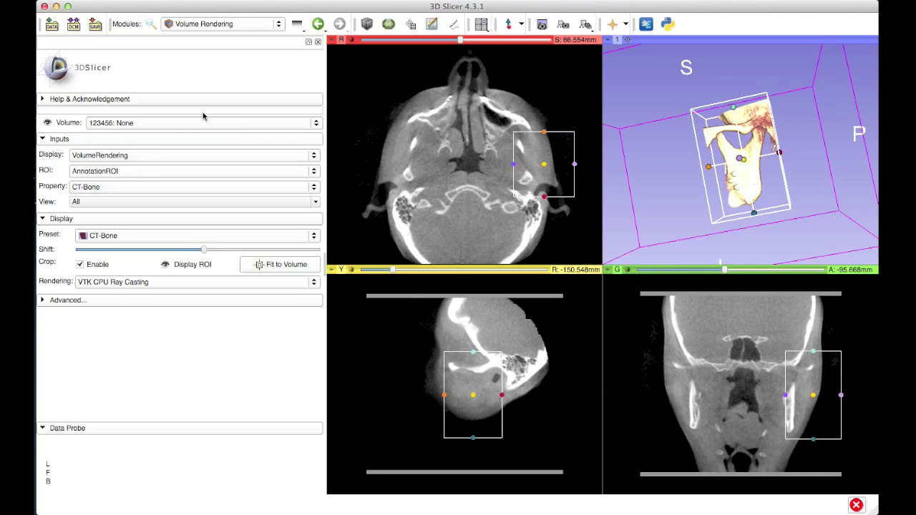
# - Crop the loaded CT volume to AnnotationROI in the Crop Volume module using interpolated cropping with linear interpolation
pyautogui.click(243, 27)
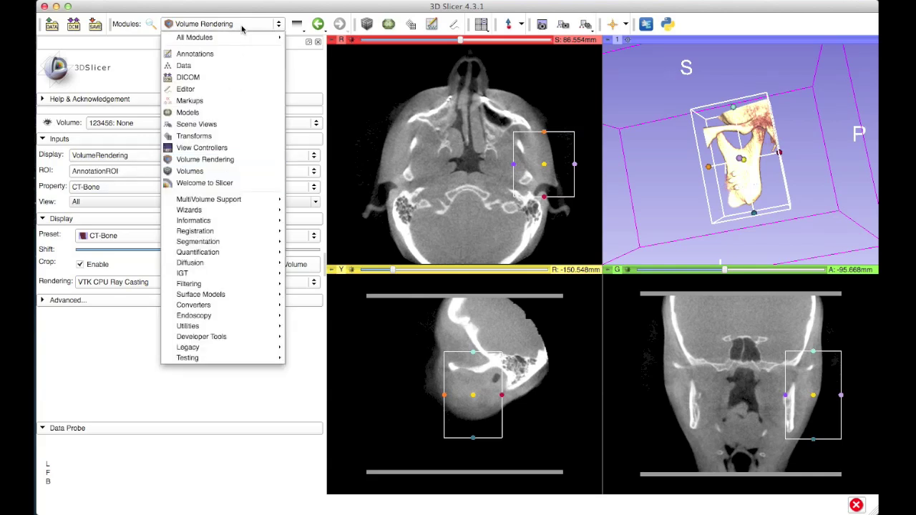
pyautogui.moveTo(241, 40)
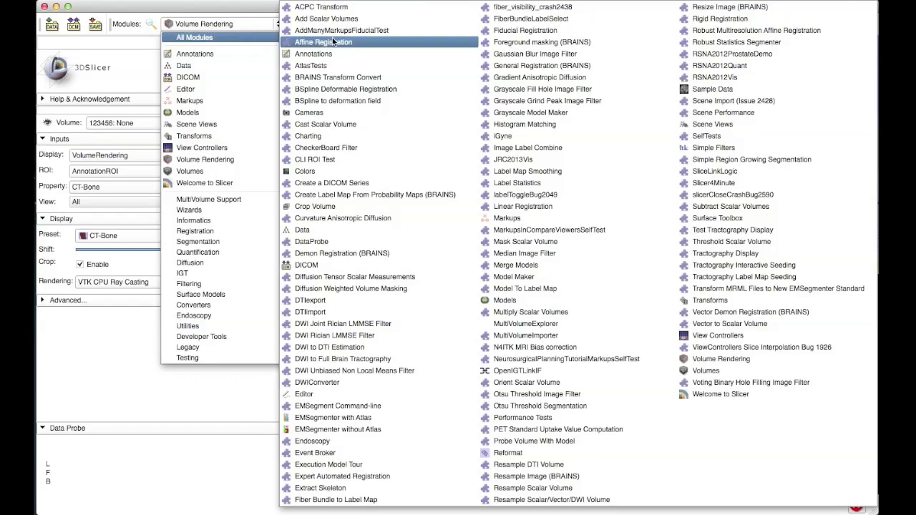
pyautogui.click(315, 206)
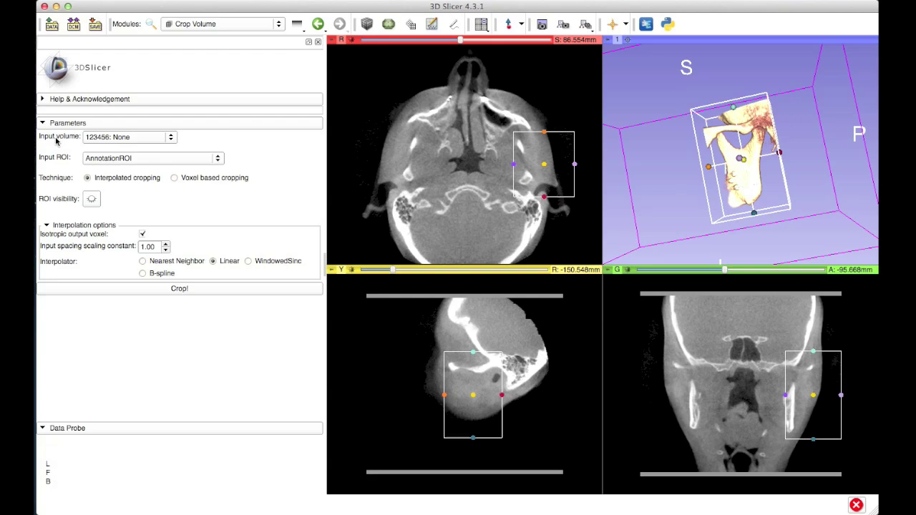
pyautogui.click(113, 140)
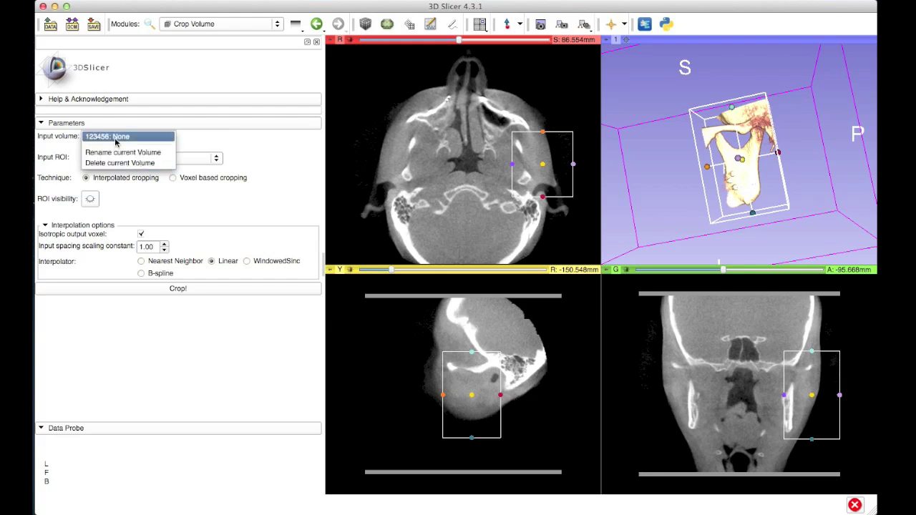
pyautogui.click(115, 137)
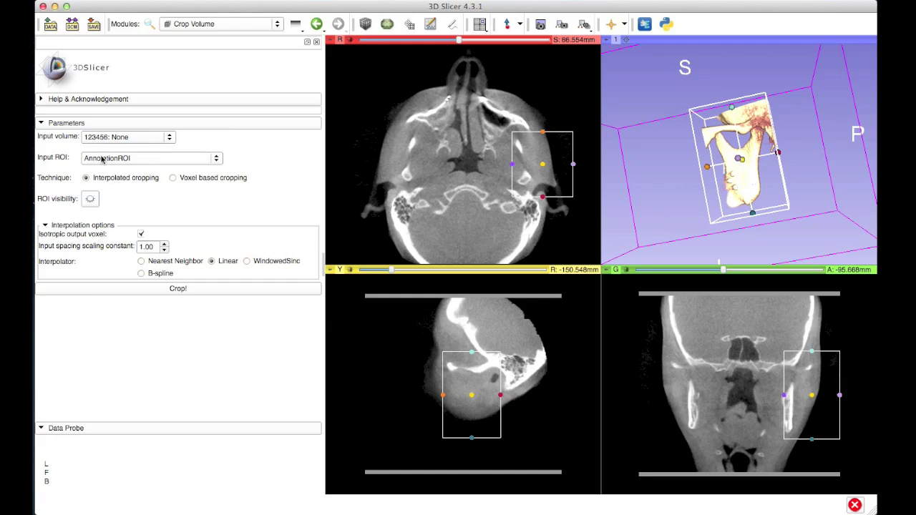
pyautogui.click(90, 158)
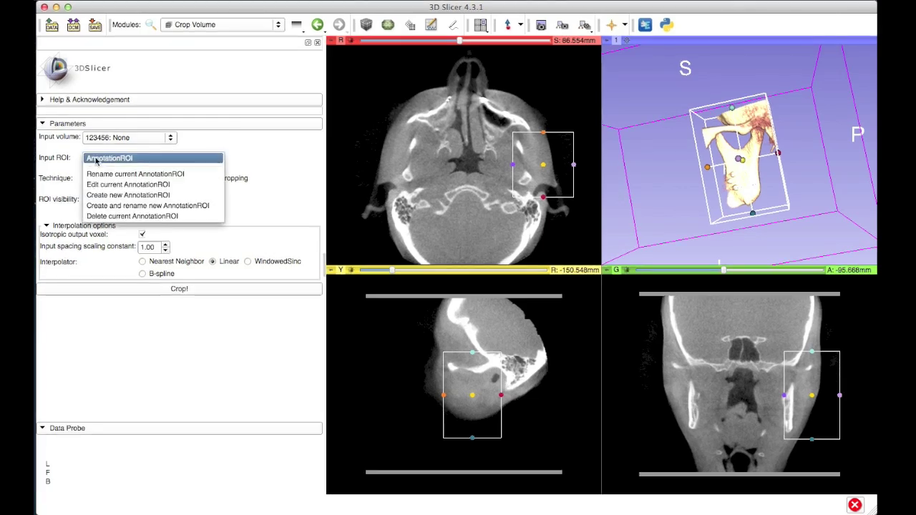
pyautogui.click(138, 158)
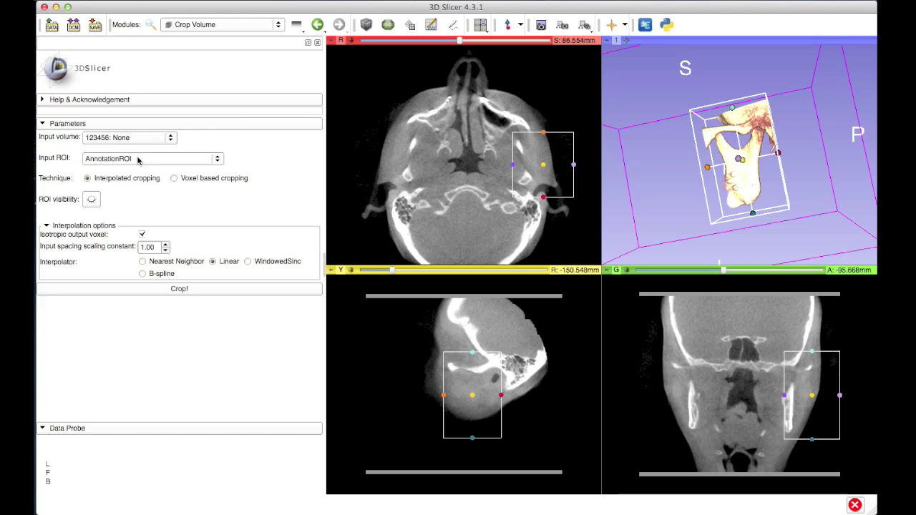
pyautogui.click(156, 290)
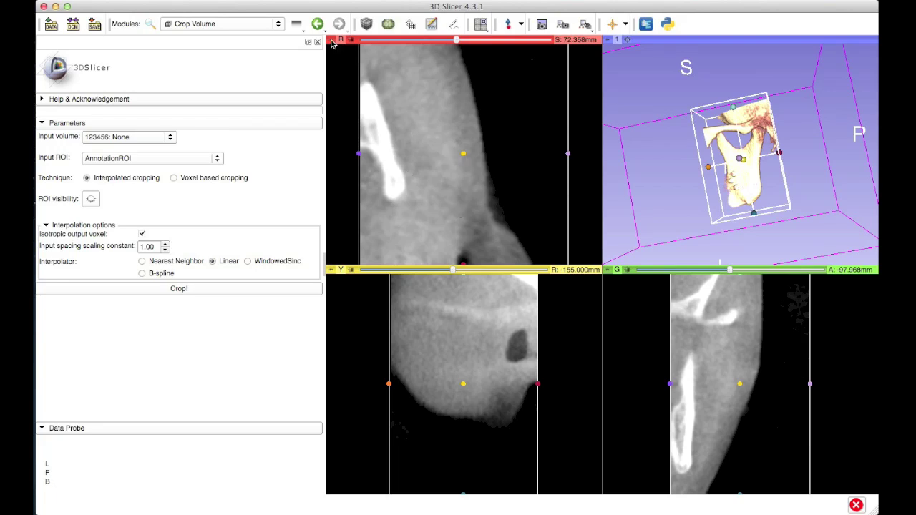
# - Hide the crop ROI and turn off the original volume's 3D display in the Volume Rendering module
pyautogui.moveTo(331, 42)
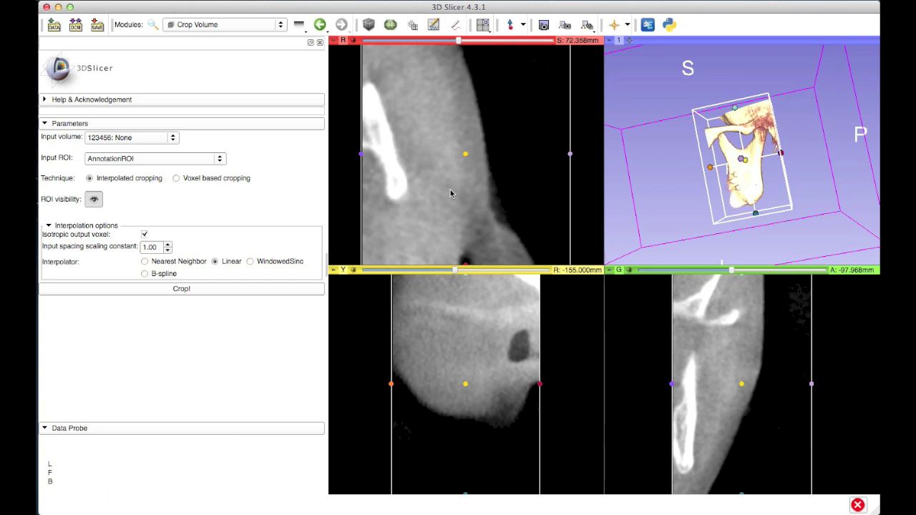
pyautogui.click(95, 206)
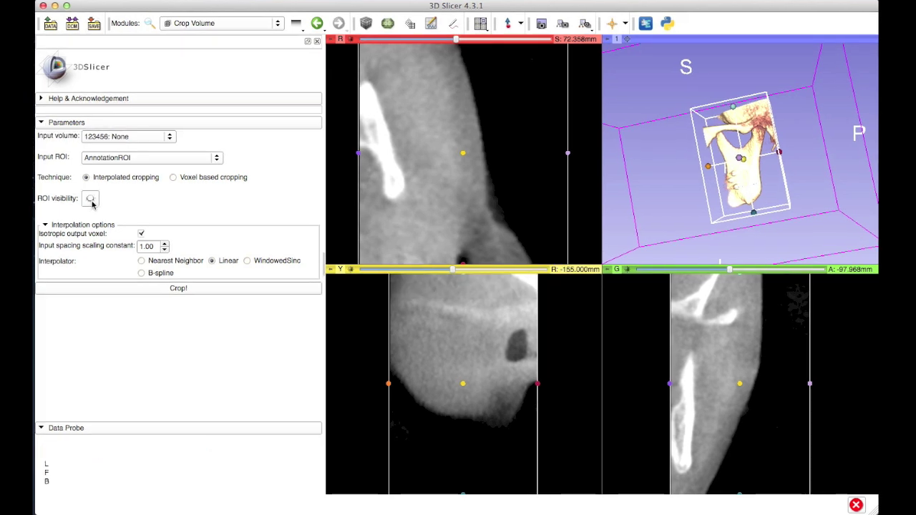
pyautogui.click(188, 27)
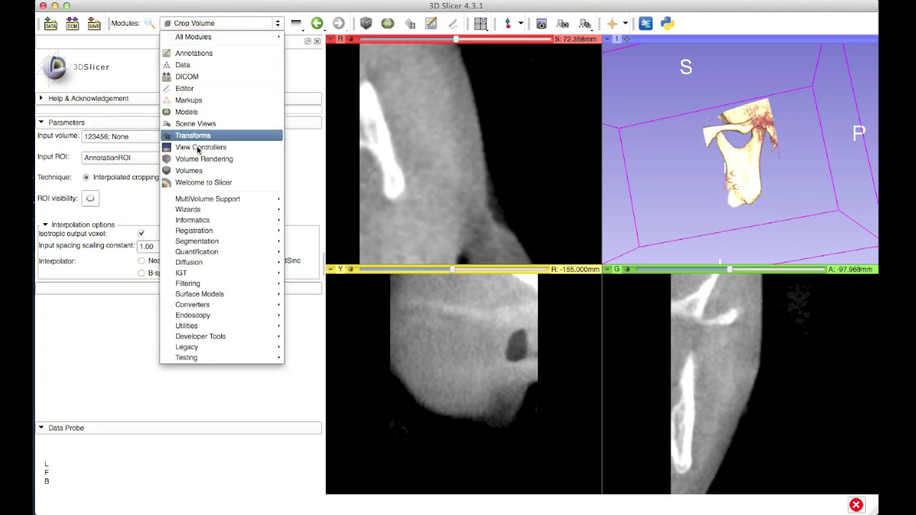
pyautogui.press('Escape')
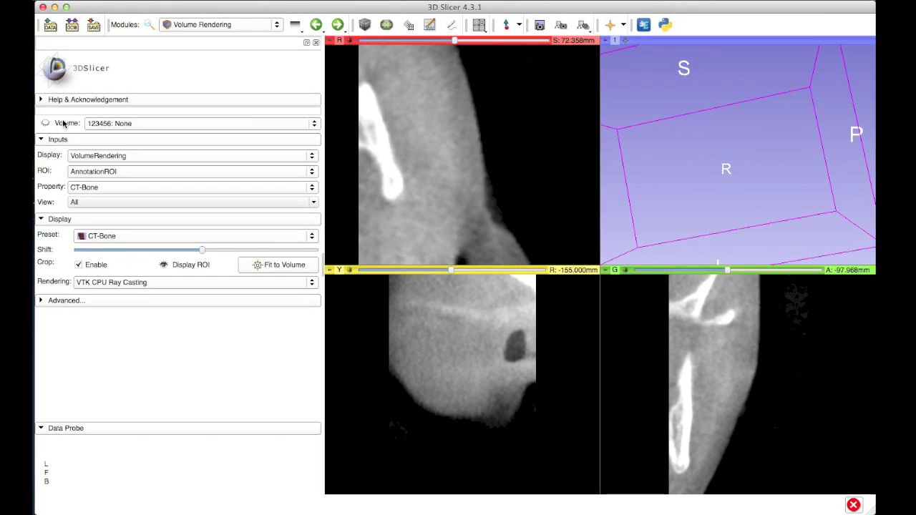
# - Switch to the Editor module and create a merge label map for the cropped subvolume with the GenericAnatomyColors table
pyautogui.click(200, 28)
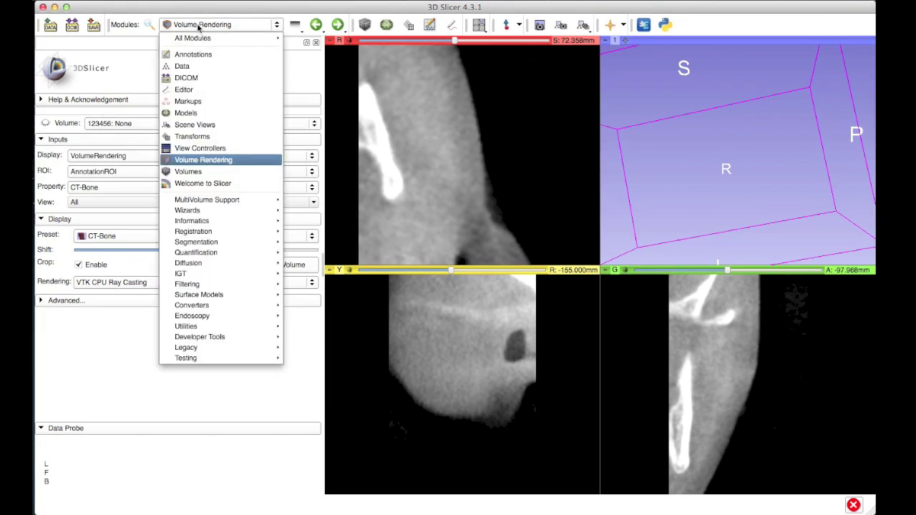
pyautogui.moveTo(201, 42)
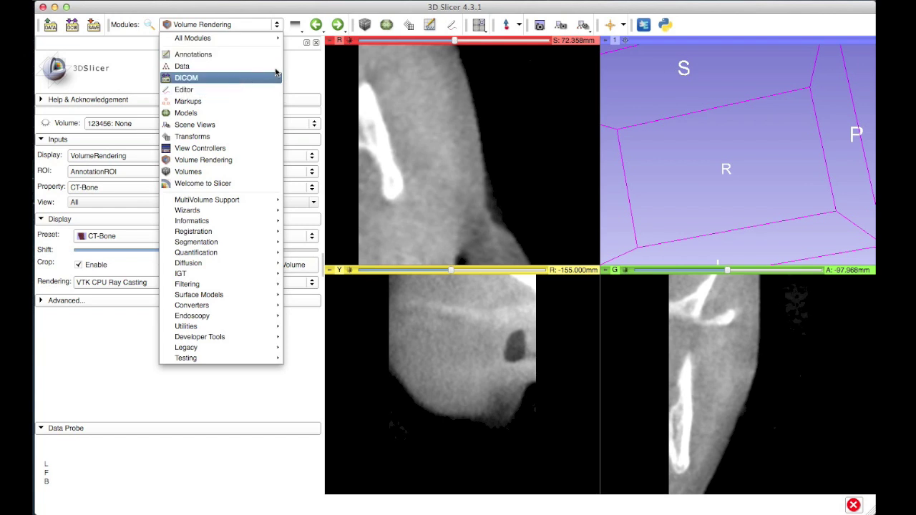
pyautogui.click(450, 28)
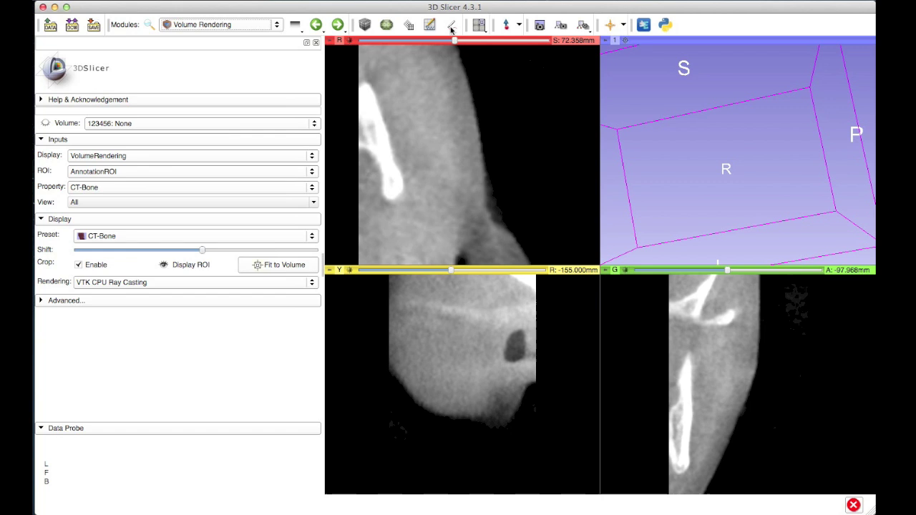
pyautogui.click(450, 28)
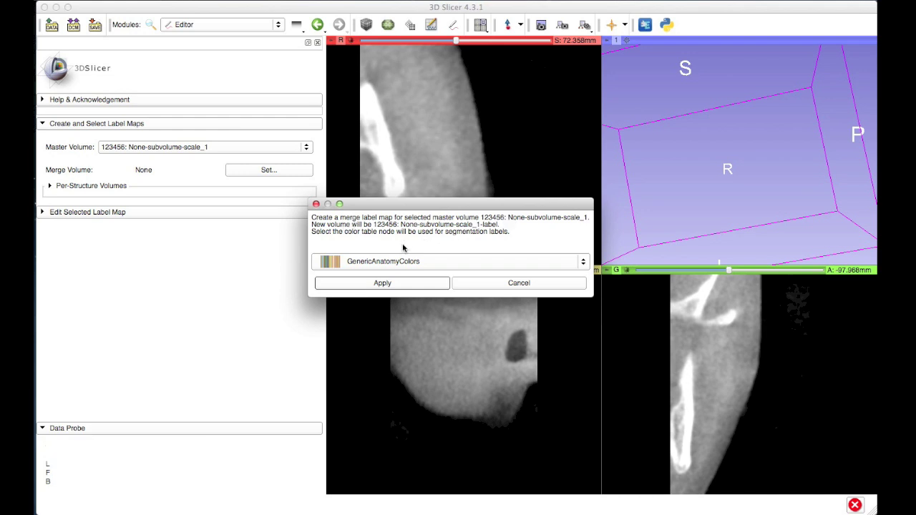
pyautogui.click(405, 284)
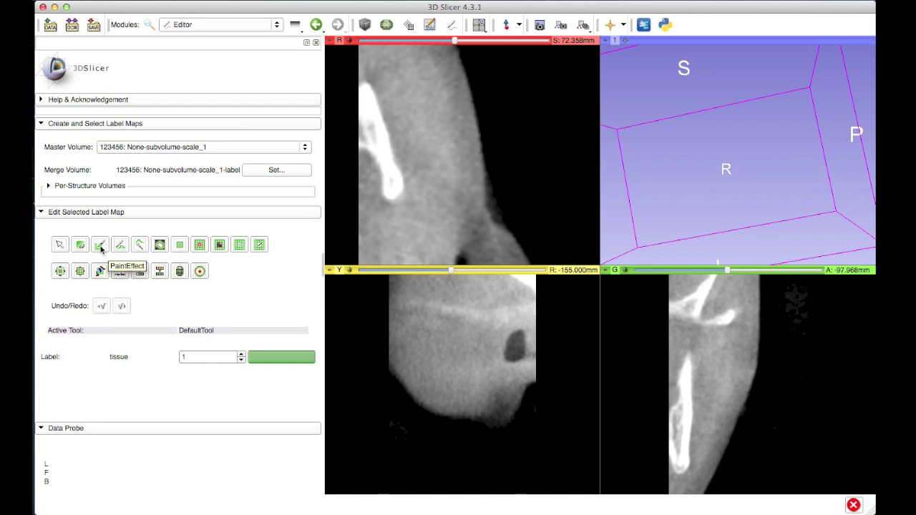
# - Try PaintEffect with the tissue label on a spot beside the bone in the axial slice and undo the paint
pyautogui.click(100, 245)
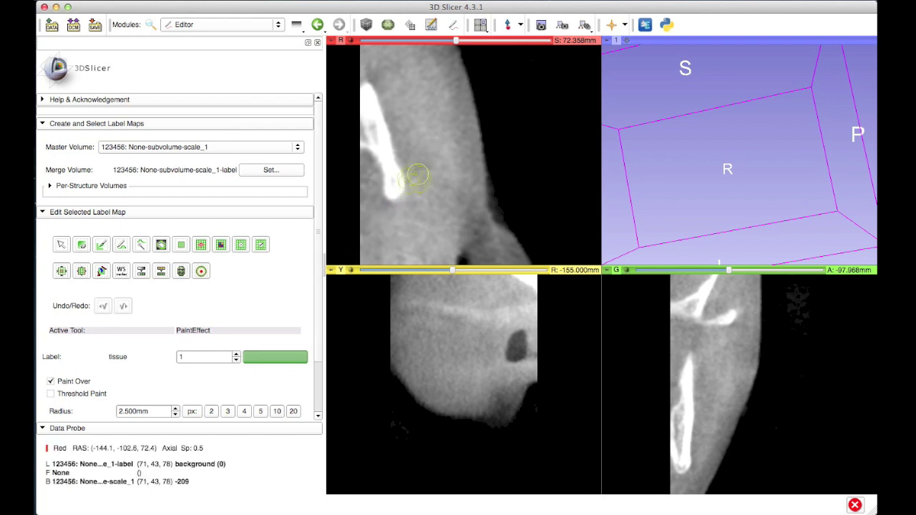
pyautogui.click(417, 183)
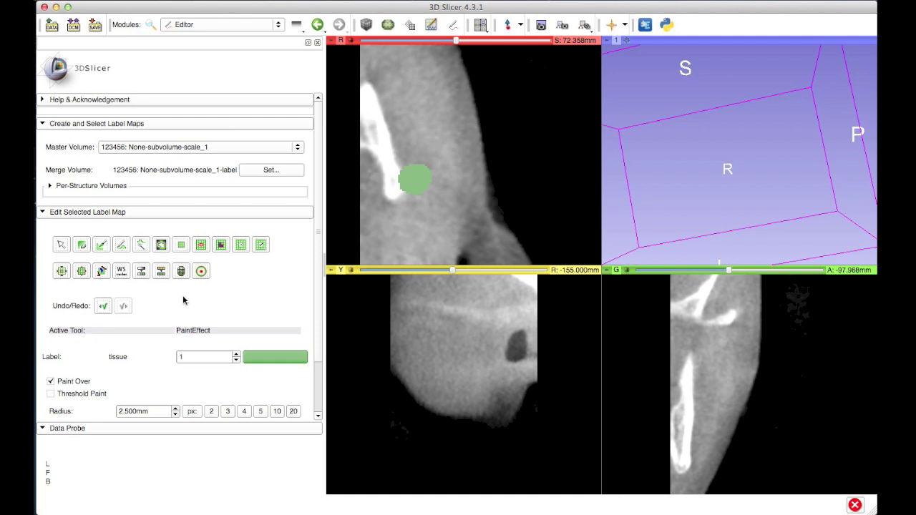
pyautogui.click(104, 307)
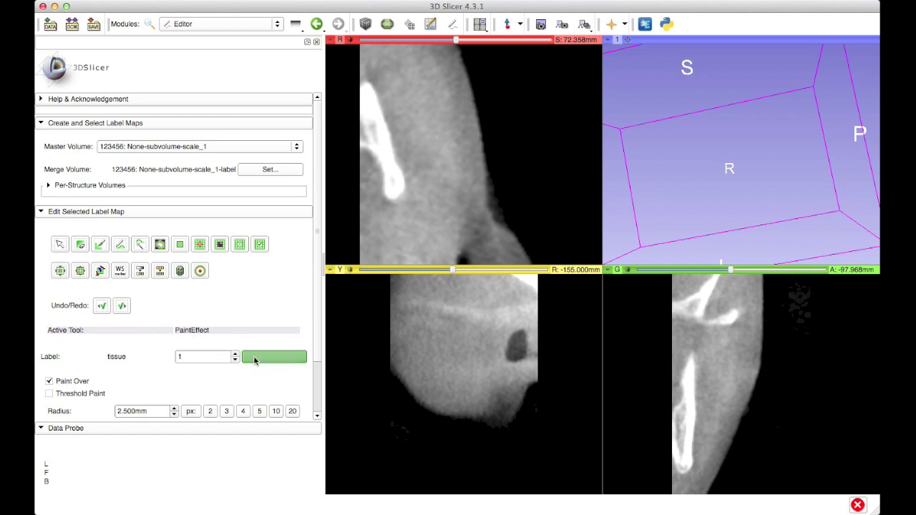
# - Search the label colors for "temporal" and set the active label to left temporal bone (146)
pyautogui.click(255, 360)
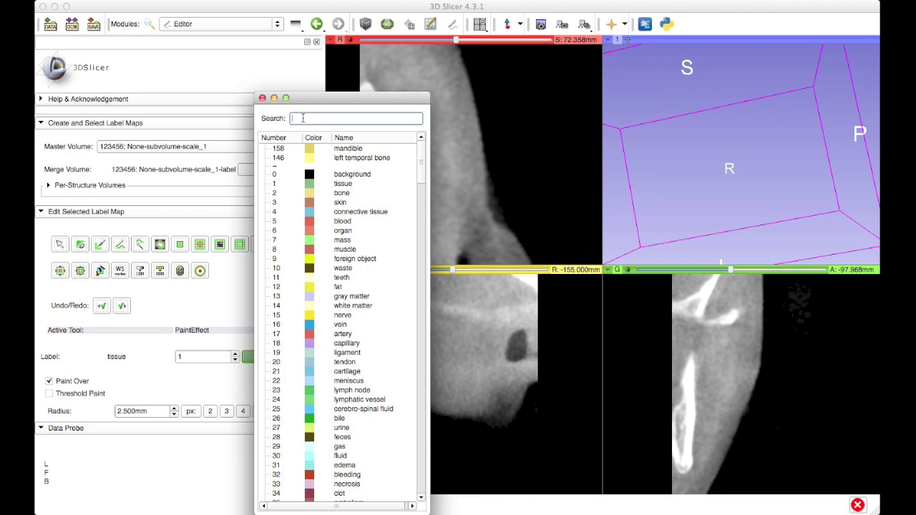
pyautogui.write('te')
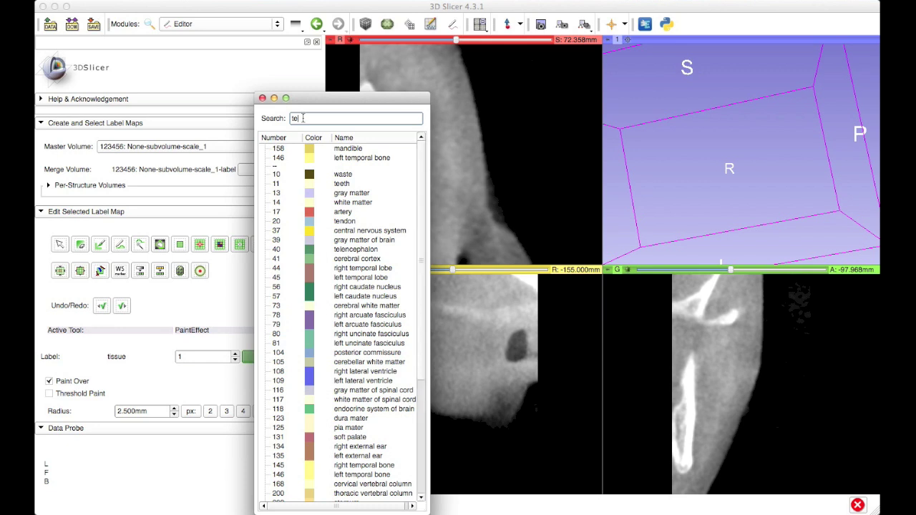
pyautogui.write('mporal')
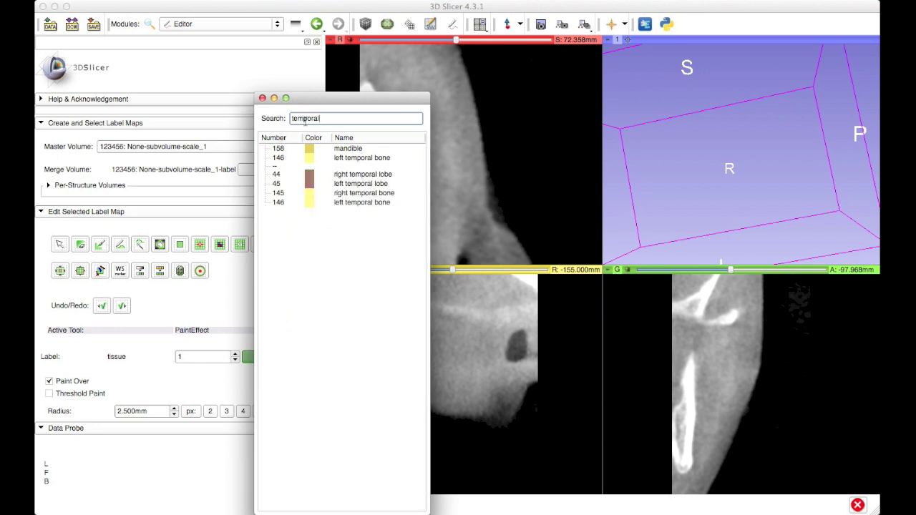
pyautogui.click(331, 159)
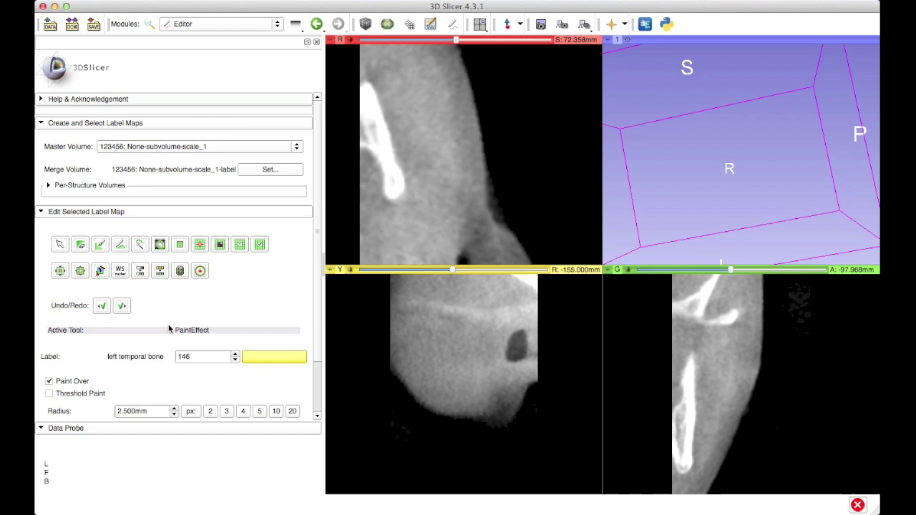
# - Start ThresholdEffect for the left temporal bone label and raise the lower threshold to 732.62
pyautogui.click(140, 271)
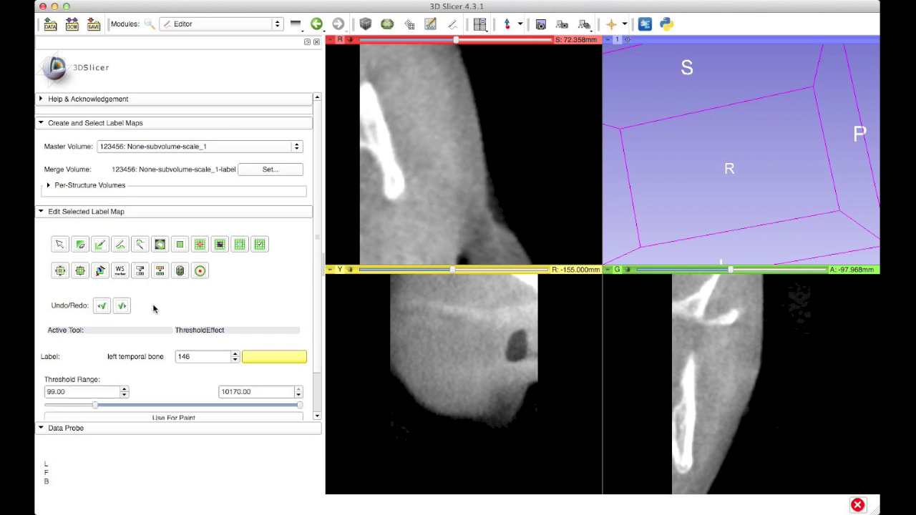
pyautogui.scroll(-2, 153, 307)
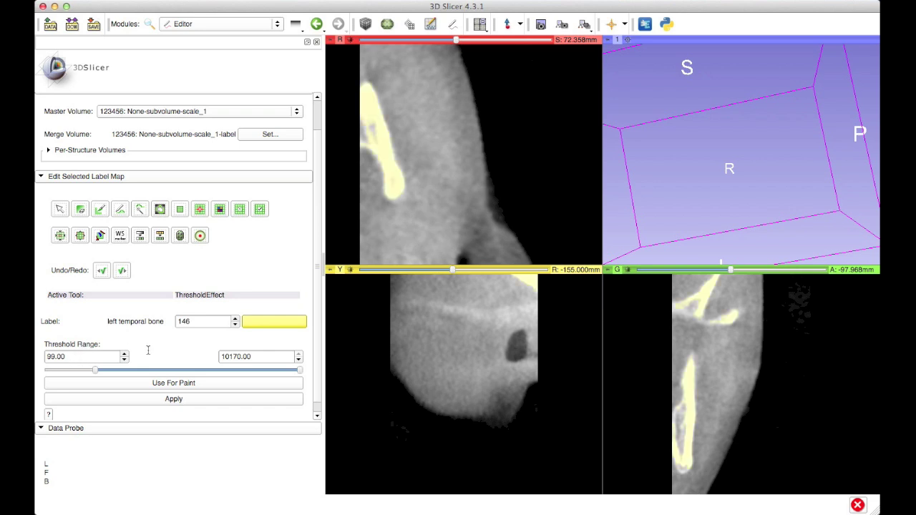
pyautogui.scroll(-1, 200, 351)
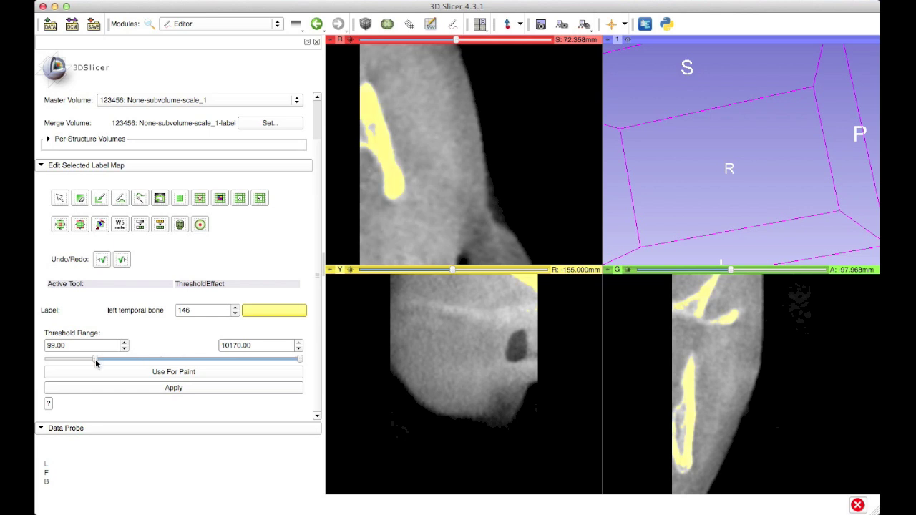
pyautogui.moveTo(96, 362); pyautogui.dragTo(109, 362)
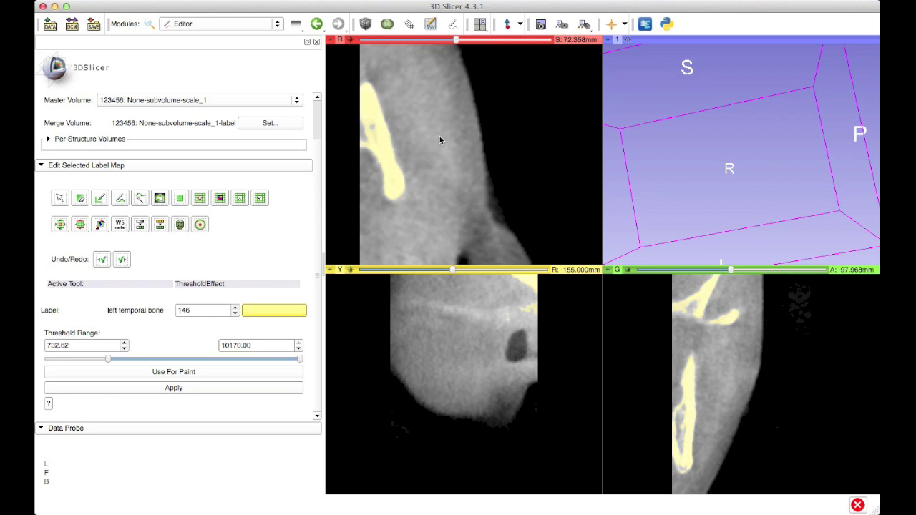
# - Examine the threshold preview through the axial and sagittal slices to check the bone coverage around the jaw joint
pyautogui.scroll(6, 439, 137)
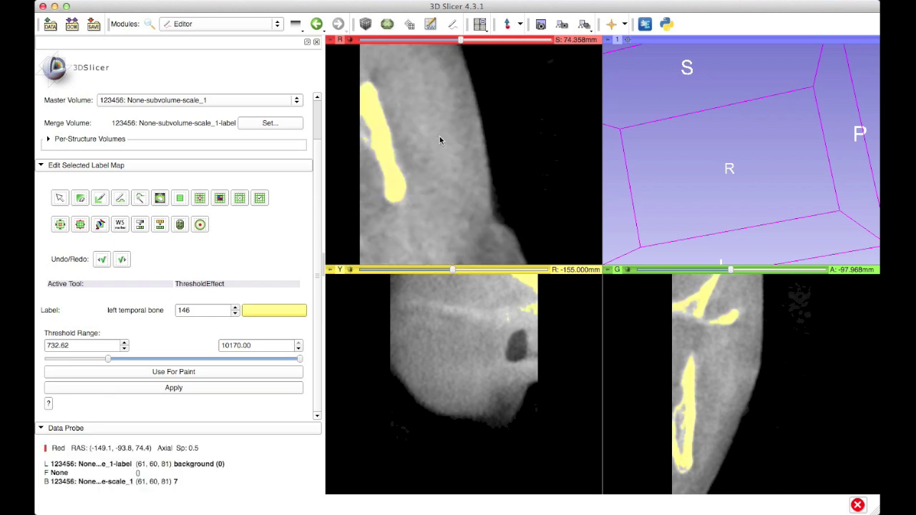
pyautogui.scroll(6, 439, 140)
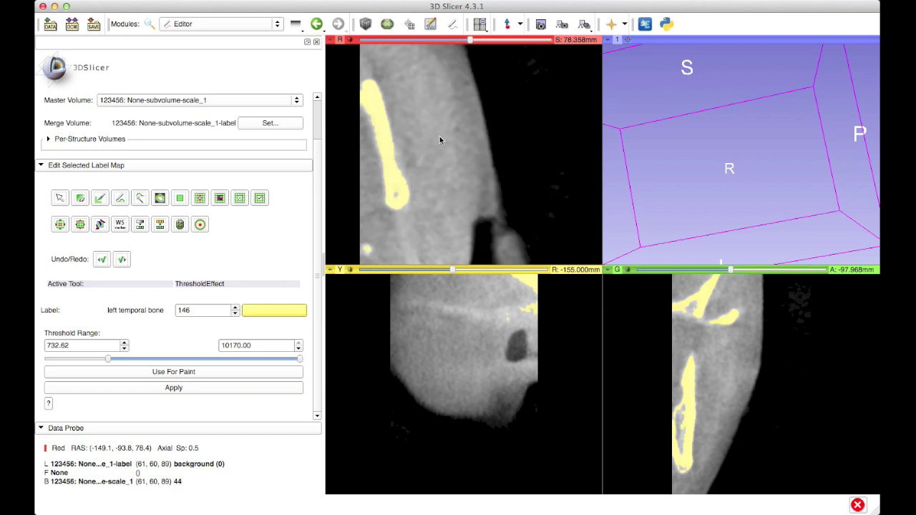
pyautogui.scroll(7, 439, 139)
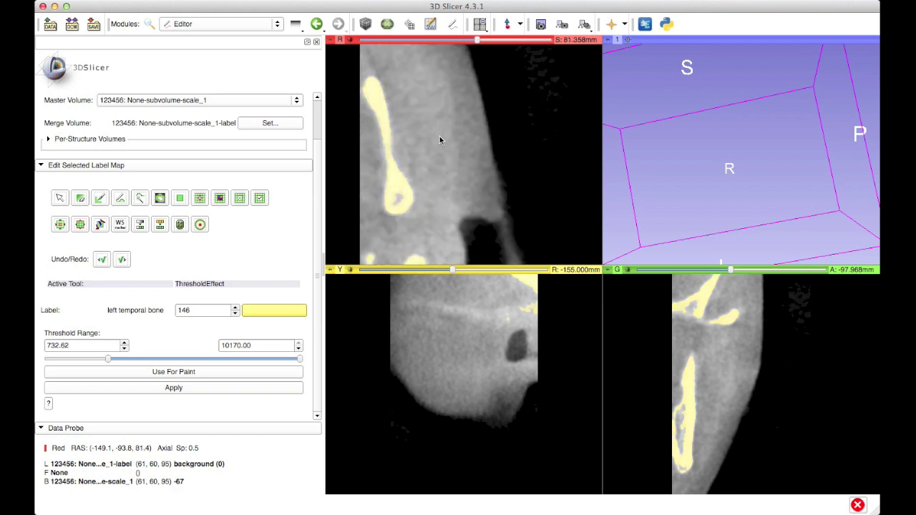
pyautogui.scroll(2, 439, 139)
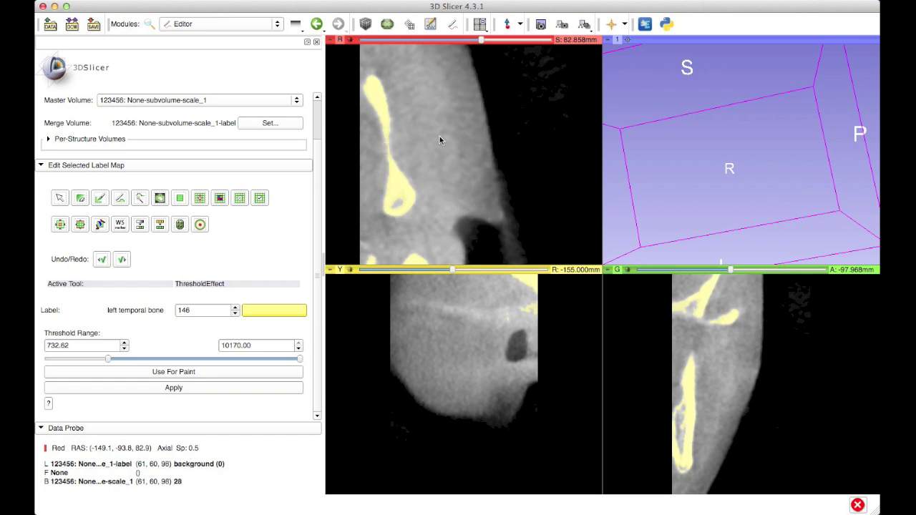
pyautogui.scroll(3, 439, 139)
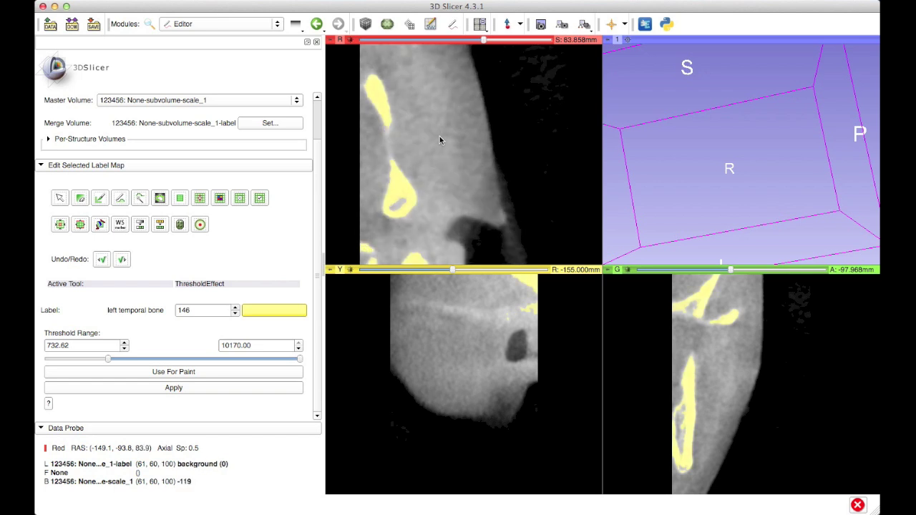
pyautogui.scroll(4, 440, 140)
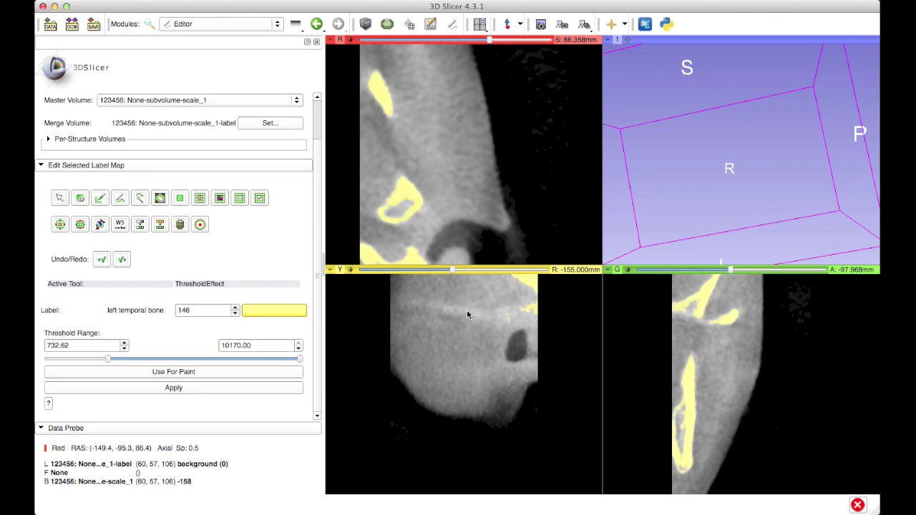
pyautogui.scroll(1, 463, 350)
pyautogui.scroll(7, 463, 350)
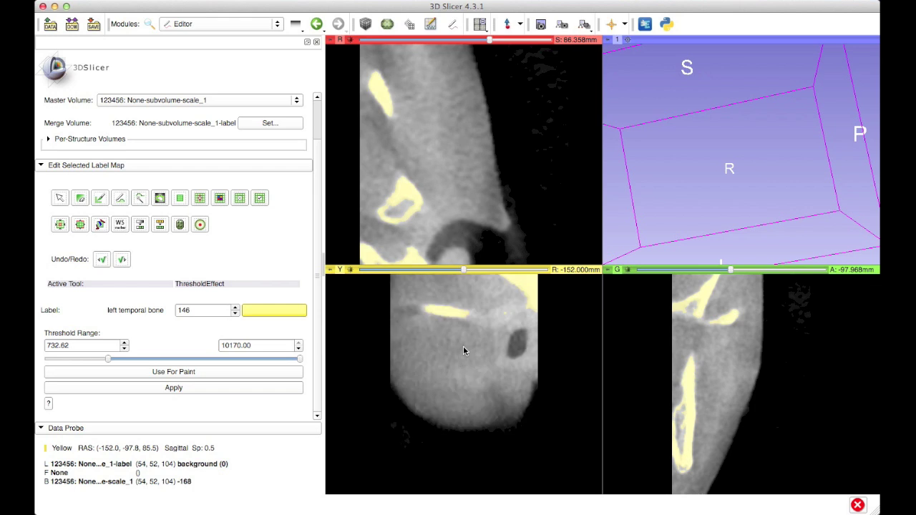
pyautogui.scroll(4, 463, 351)
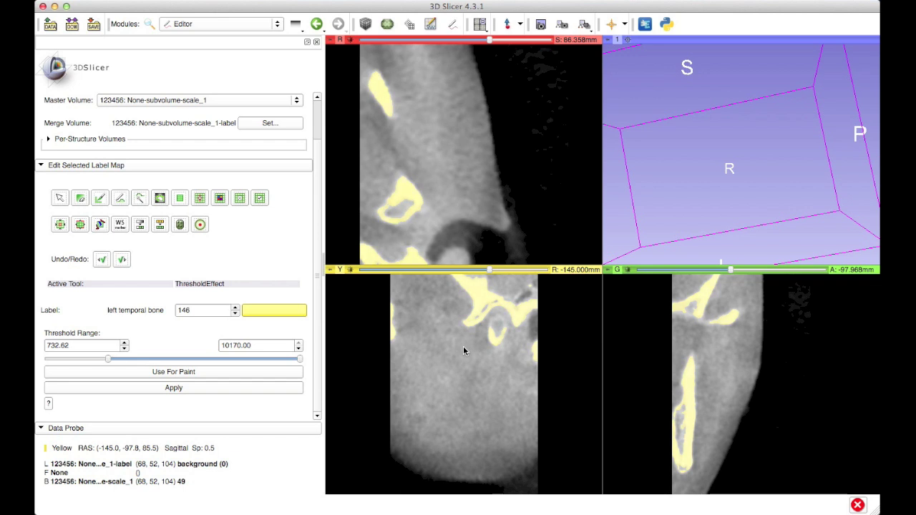
pyautogui.scroll(3, 463, 351)
pyautogui.scroll(1, 463, 351)
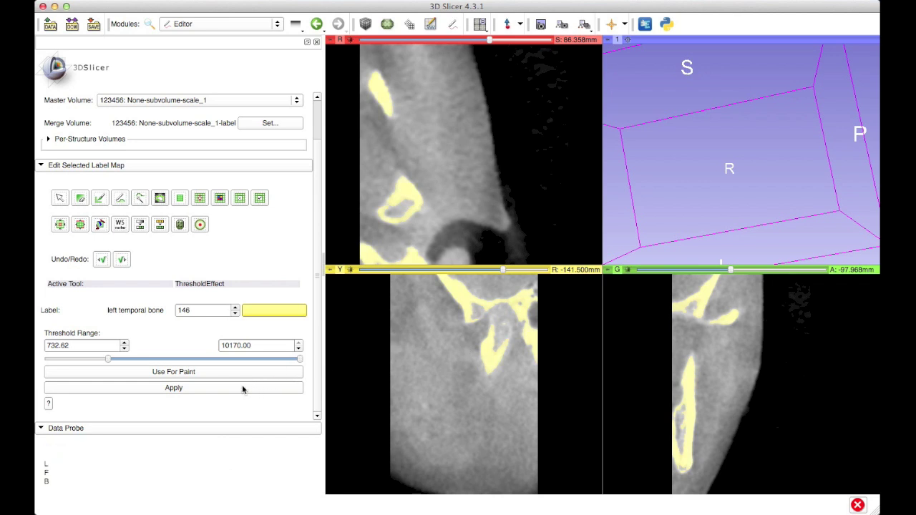
# - Apply the threshold to the label map and check the separation of condyle and temporal bone in the sagittal slices
pyautogui.click(172, 390)
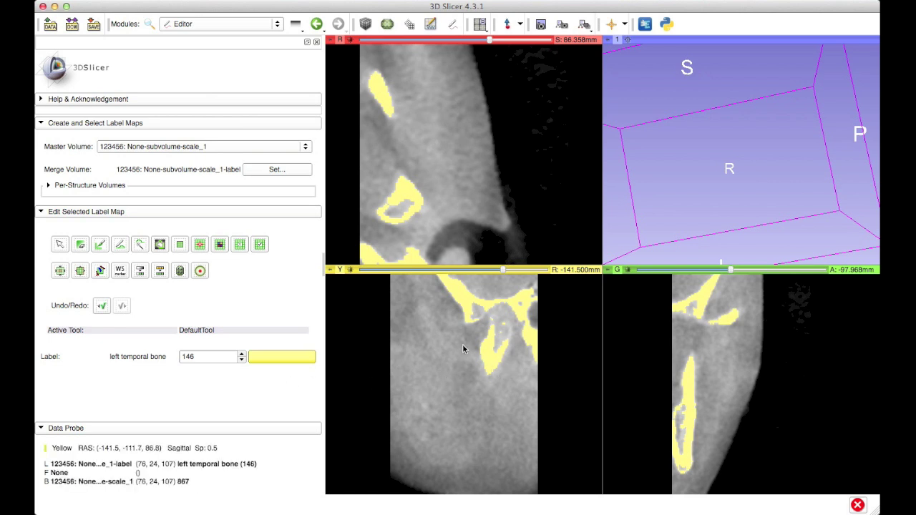
pyautogui.scroll(2, 451, 371)
pyautogui.scroll(5, 451, 372)
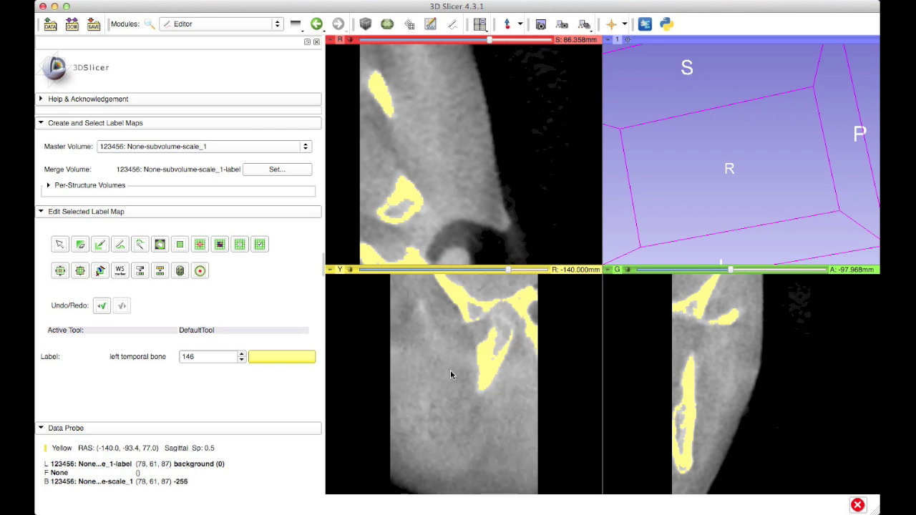
pyautogui.scroll(-6, 451, 374)
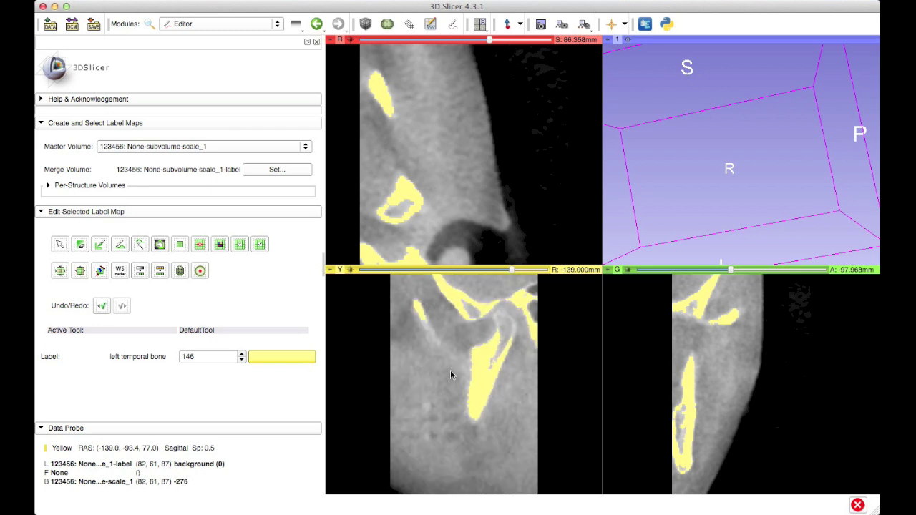
pyautogui.scroll(-1, 450, 373)
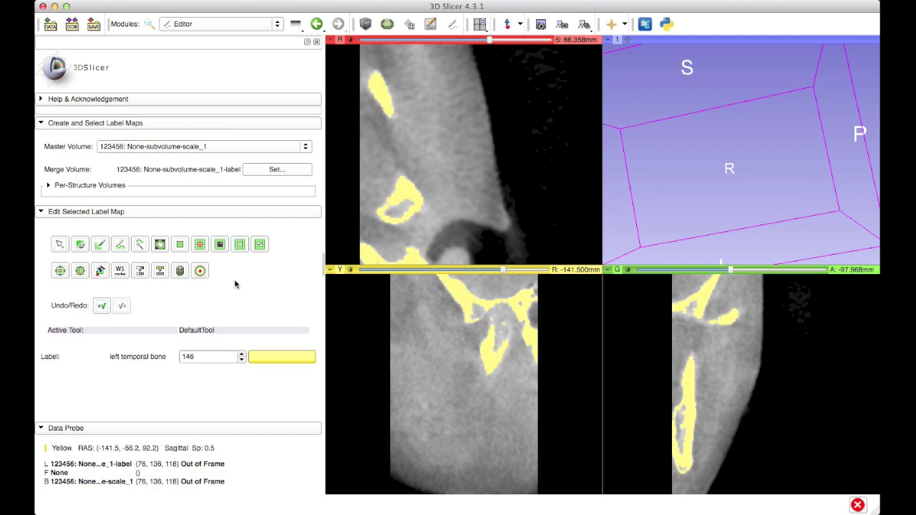
# - Activate ChangeIslandEffect, search the label colors for "mandib" and set the active label to mandible (158)
pyautogui.click(219, 245)
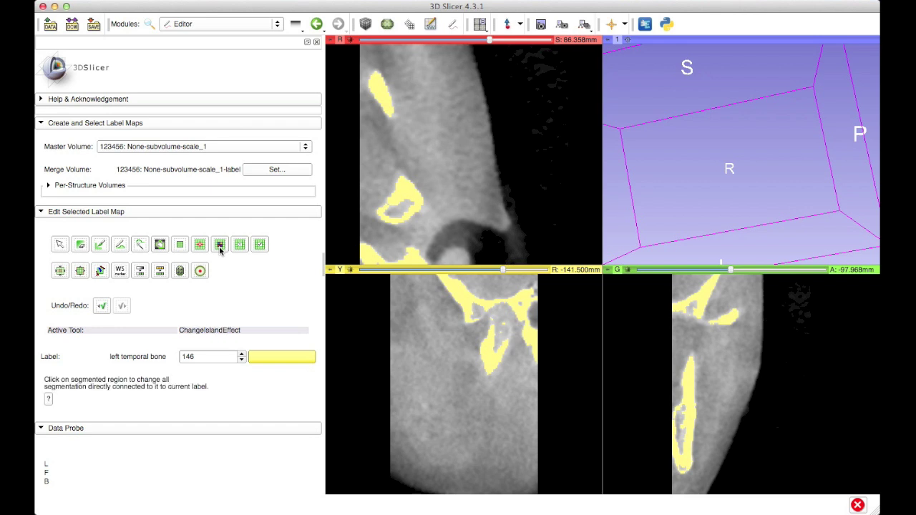
pyautogui.click(271, 358)
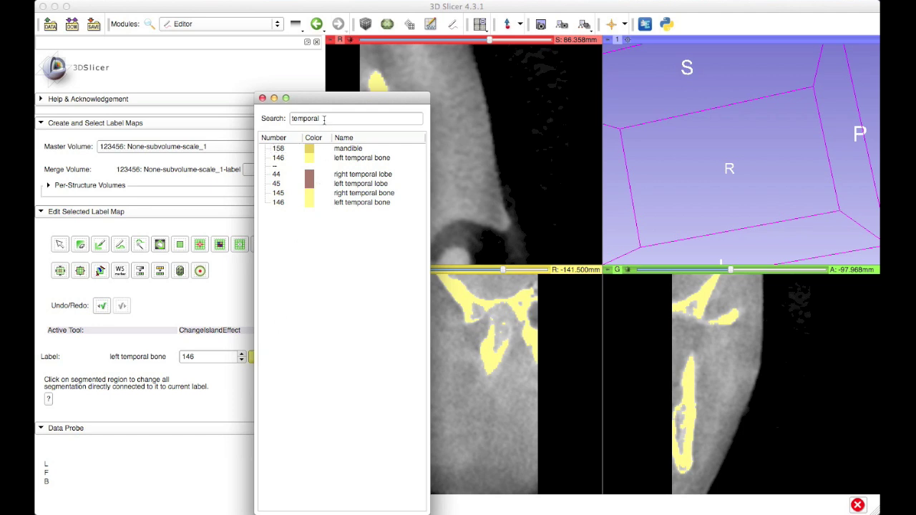
pyautogui.moveTo(323, 120); pyautogui.dragTo(272, 123)
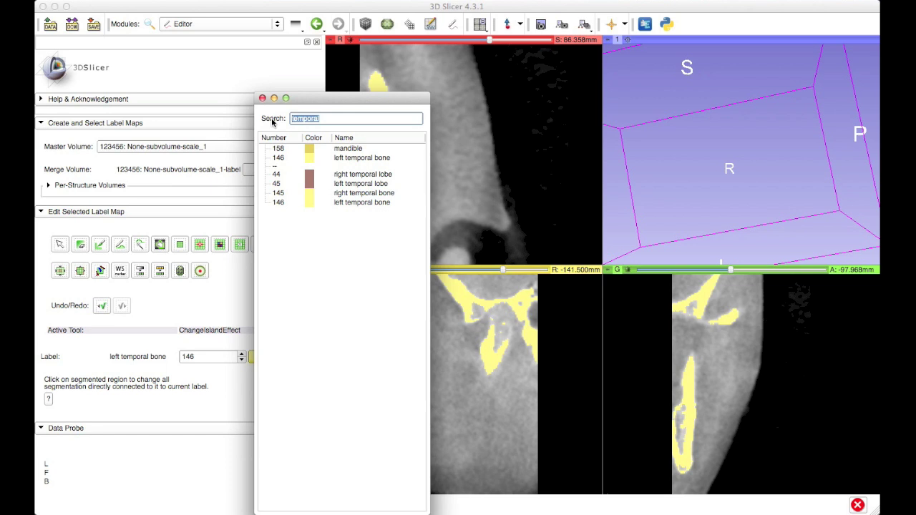
pyautogui.write('mandib')
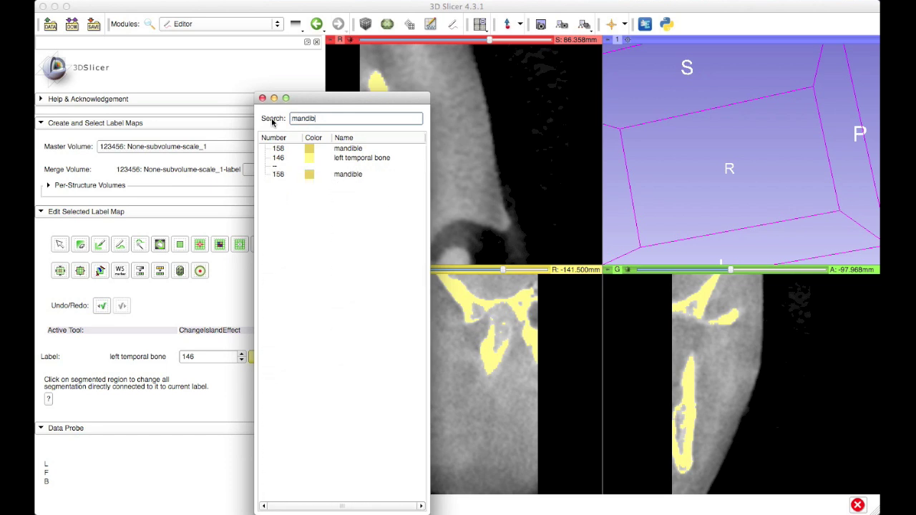
pyautogui.click(320, 148)
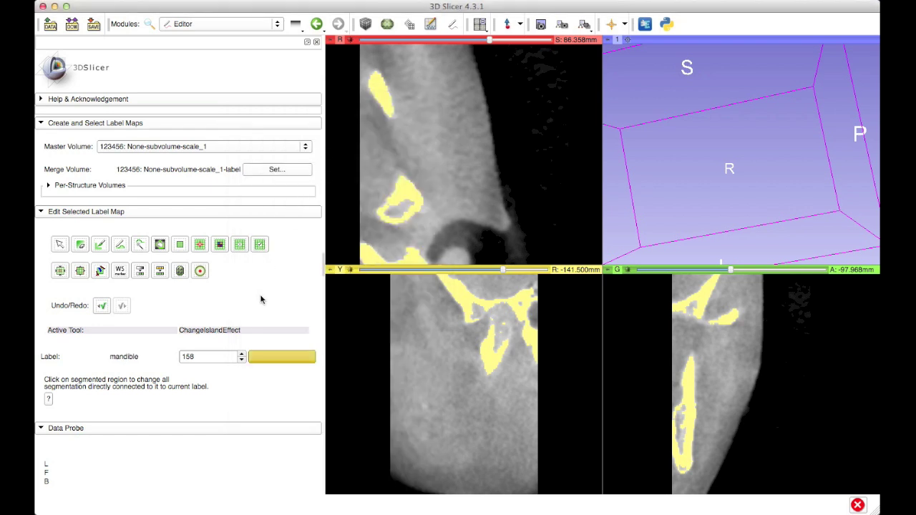
# - Relabel the connected lower jaw island in the sagittal slice as mandible and check it through the neighbouring slices
pyautogui.click(489, 367)
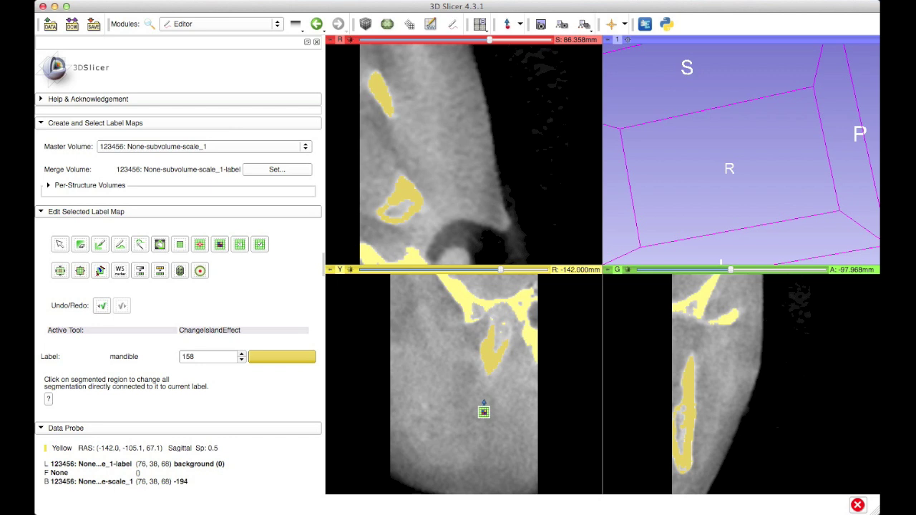
pyautogui.scroll(1, 483, 411)
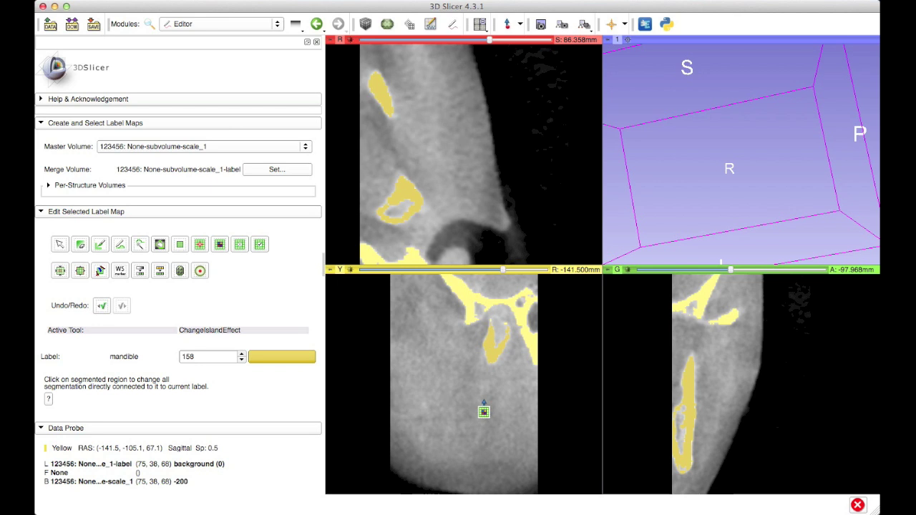
pyautogui.scroll(1, 484, 411)
pyautogui.scroll(1, 484, 411)
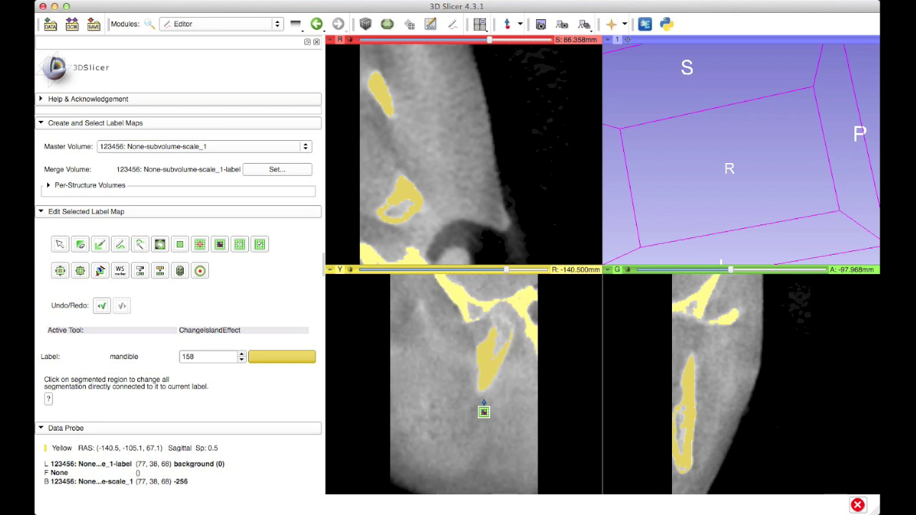
pyautogui.scroll(3, 484, 411)
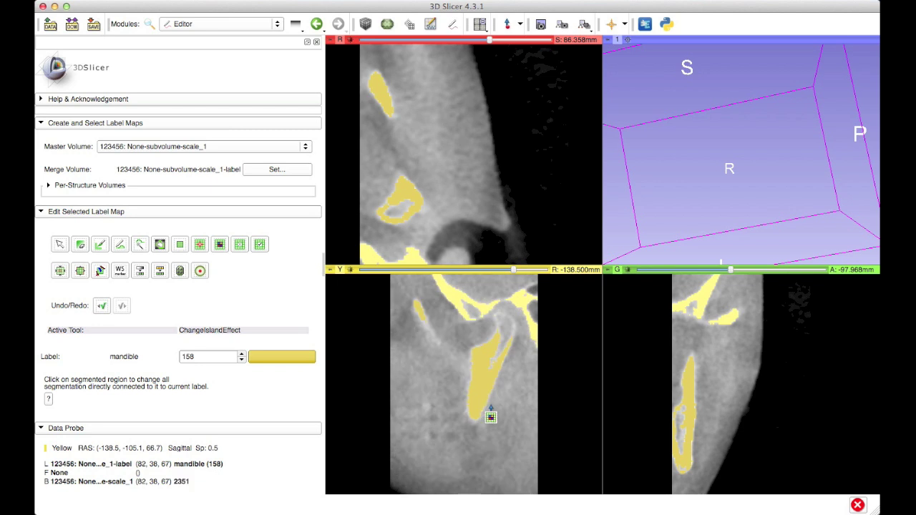
pyautogui.scroll(3, 492, 418)
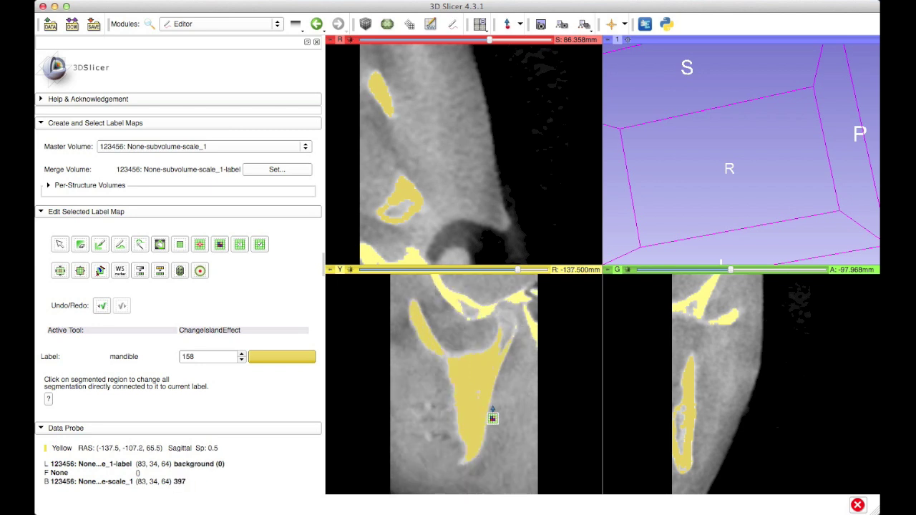
pyautogui.scroll(4, 492, 418)
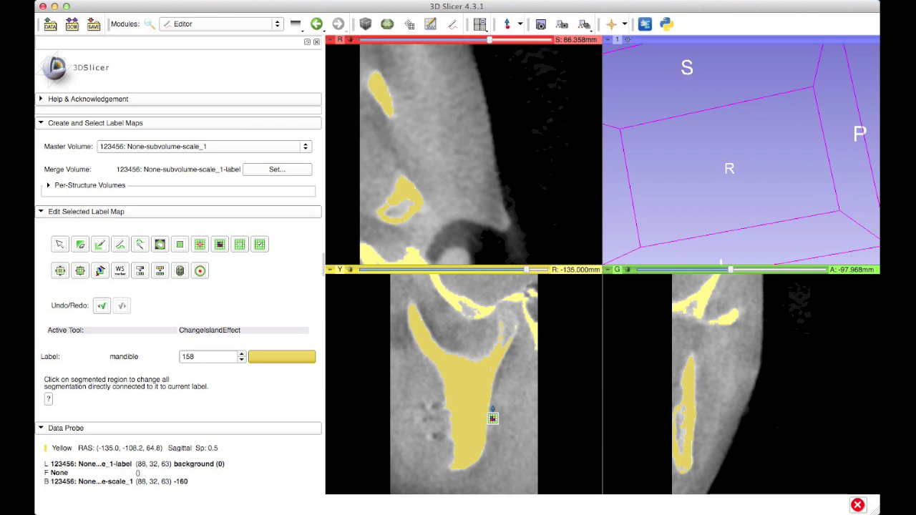
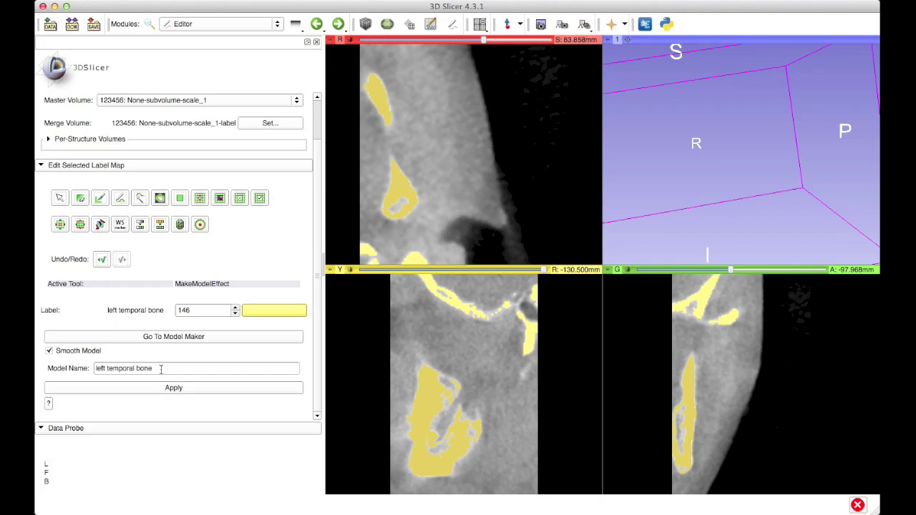
# - Create a smoothed surface model named "left temporal bone" from label 146 and view it in 3D
pyautogui.click(177, 390)
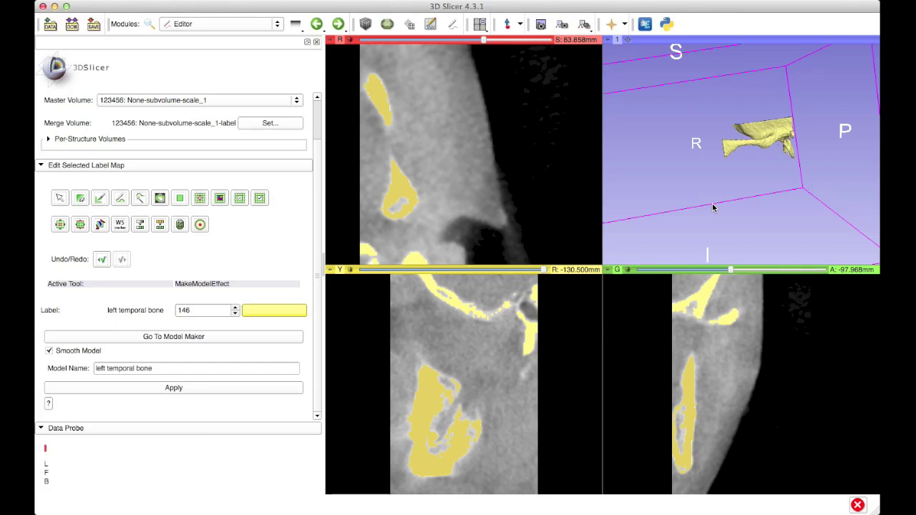
pyautogui.moveTo(708, 206); pyautogui.dragTo(701, 202)
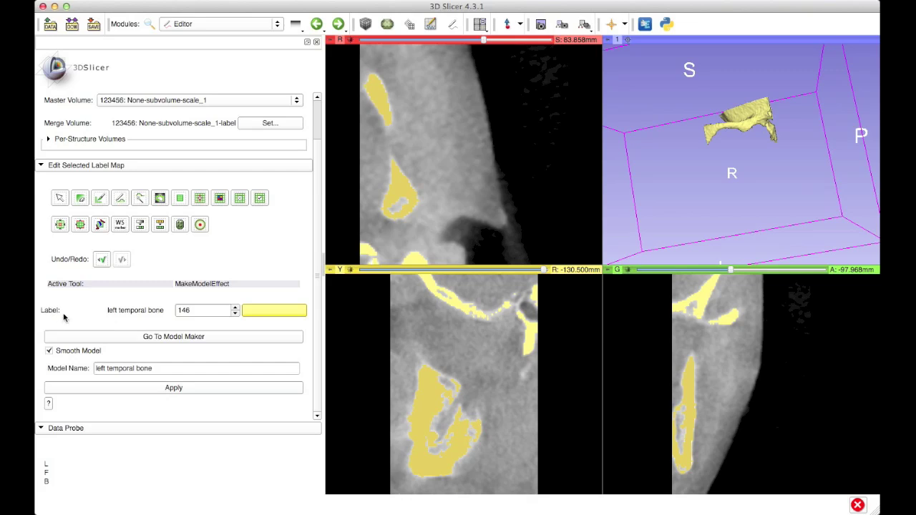
# - Switch the label to mandible (158), create its smoothed surface model named "mandible", and view both bones in 3D
pyautogui.click(273, 312)
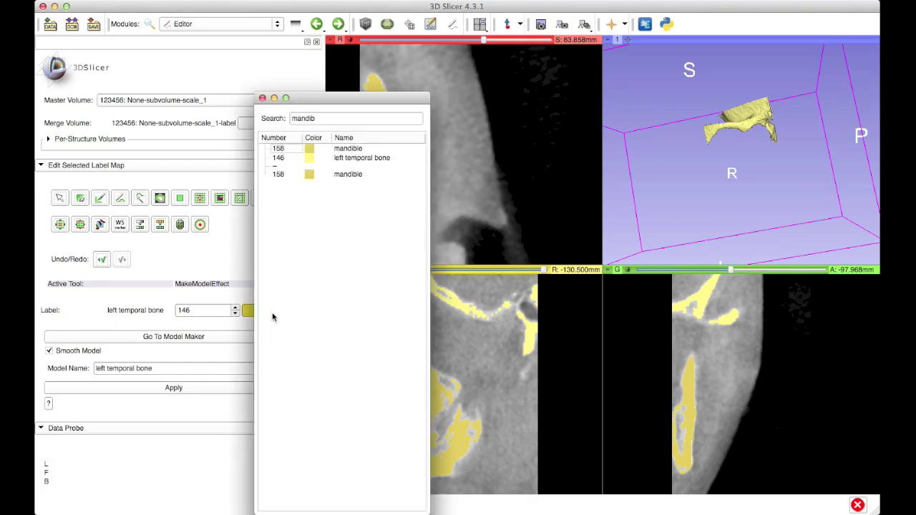
pyautogui.doubleClick(333, 148)
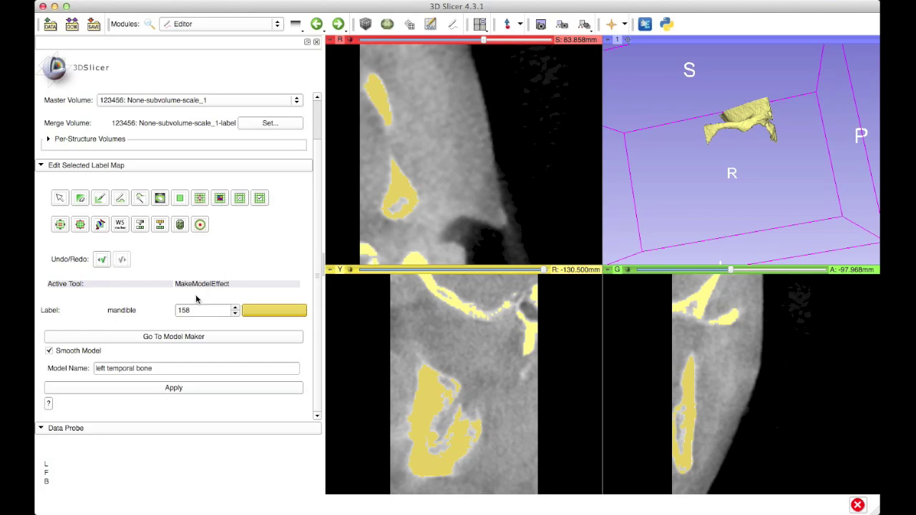
pyautogui.click(180, 225)
pyautogui.click(177, 388)
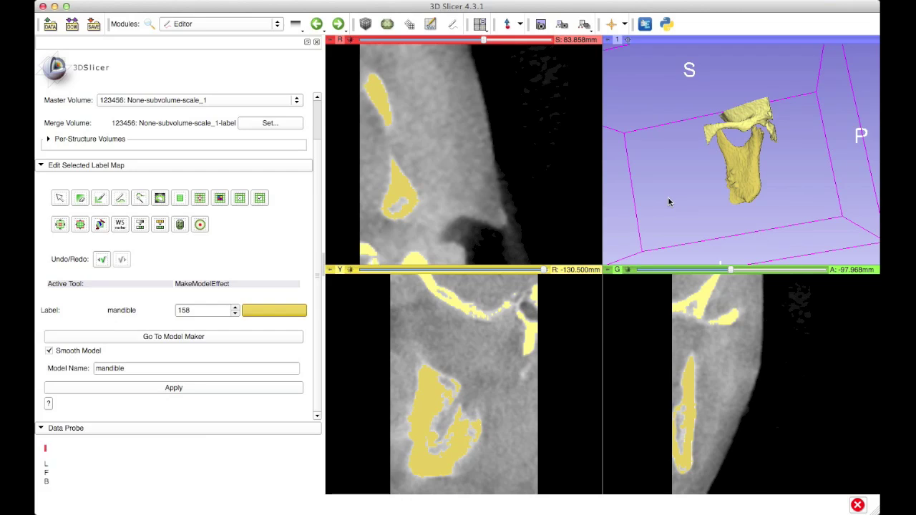
pyautogui.moveTo(668, 198); pyautogui.dragTo(688, 196)
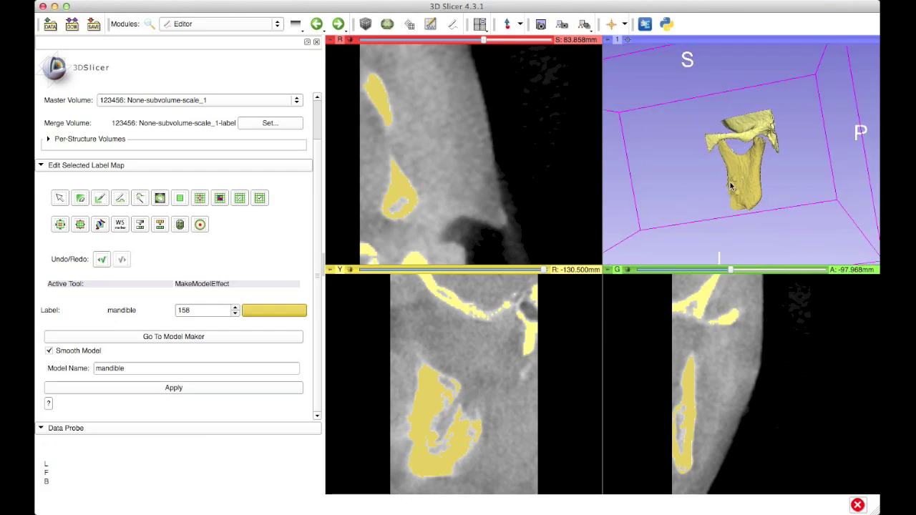
# - Examine the temporal bone and mandible surface models up close in 3D from several angles
pyautogui.moveTo(752, 147); pyautogui.dragTo(757, 200, button='right')
pyautogui.moveTo(752, 215); pyautogui.dragTo(770, 176)
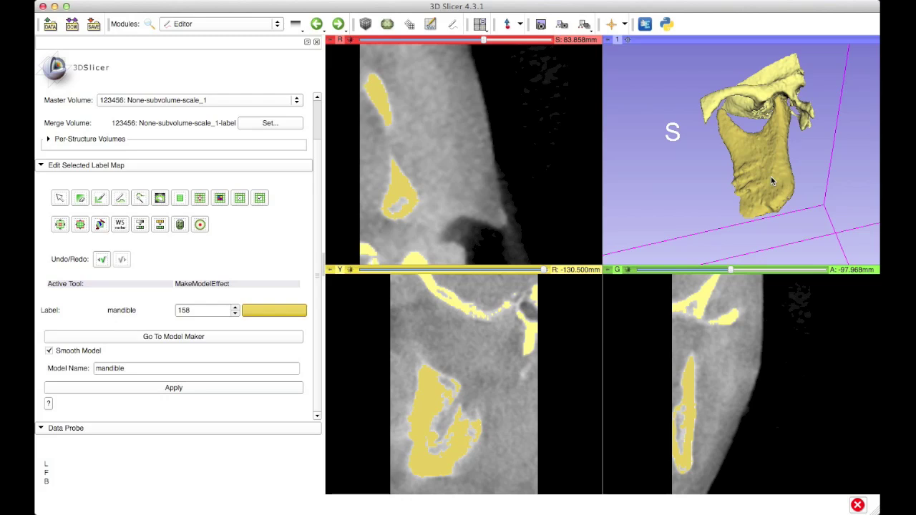
pyautogui.moveTo(780, 112); pyautogui.dragTo(762, 161)
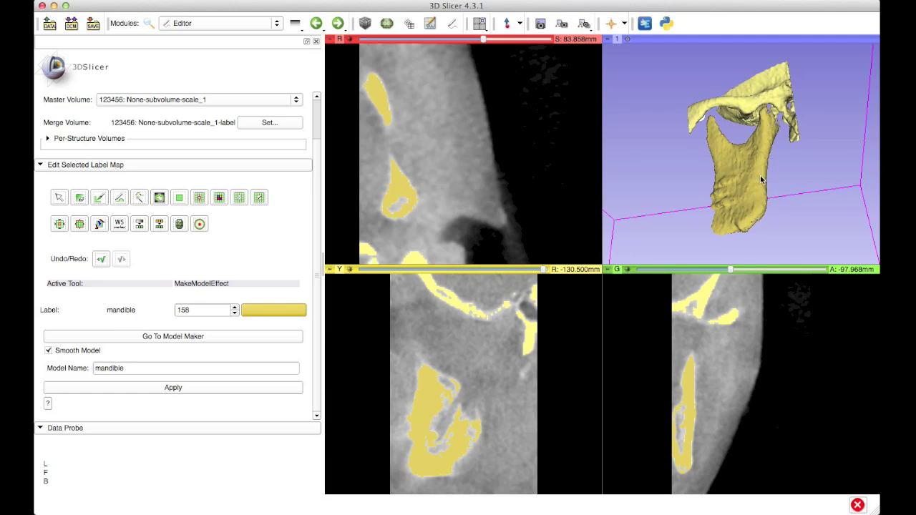
pyautogui.moveTo(754, 158); pyautogui.dragTo(761, 163)
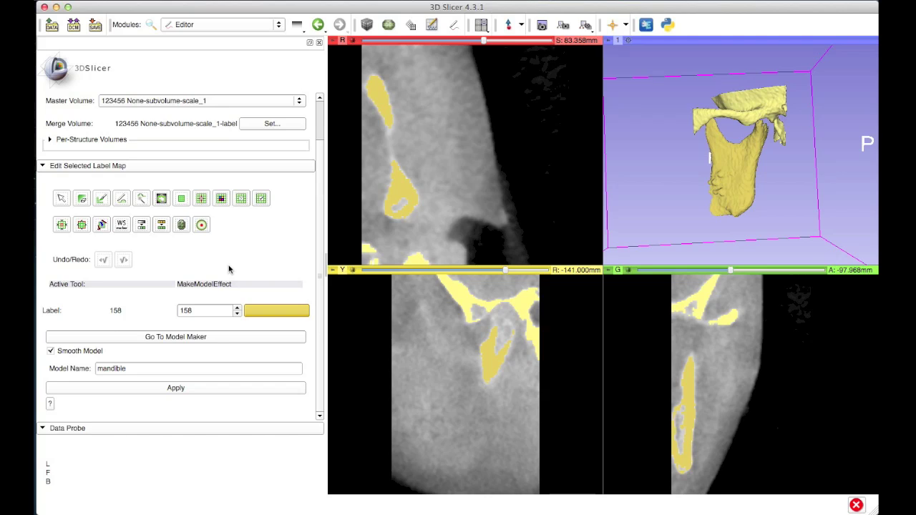
# - Open the scene saving dialog and mark only the left temporal bone and mandible models for saving
pyautogui.click(95, 27)
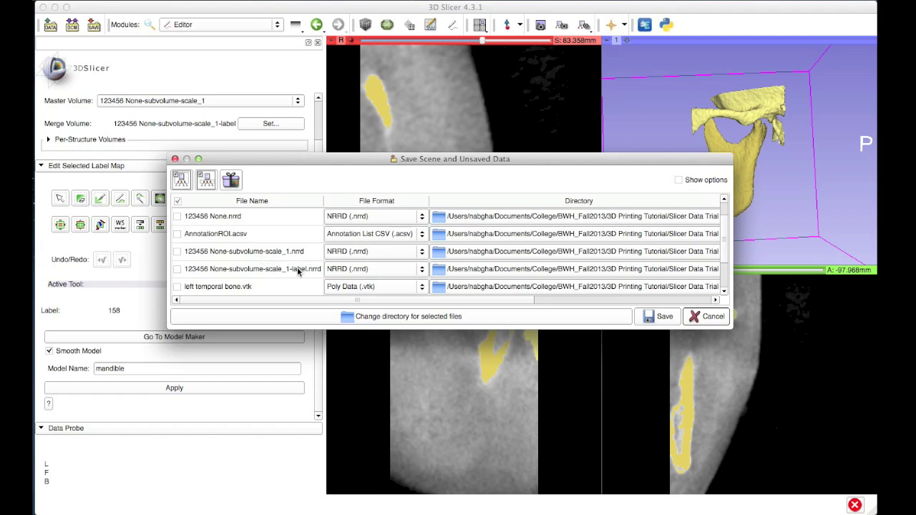
pyautogui.scroll(-1, 285, 274)
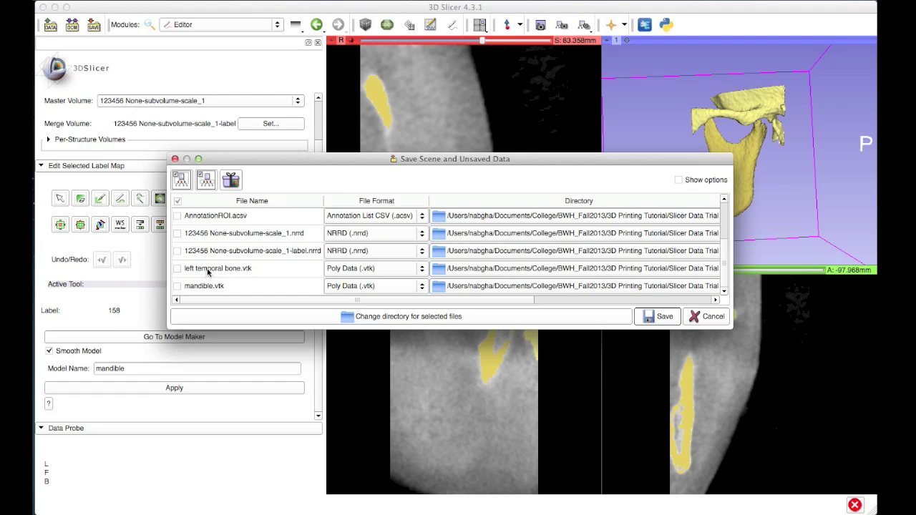
pyautogui.click(177, 202)
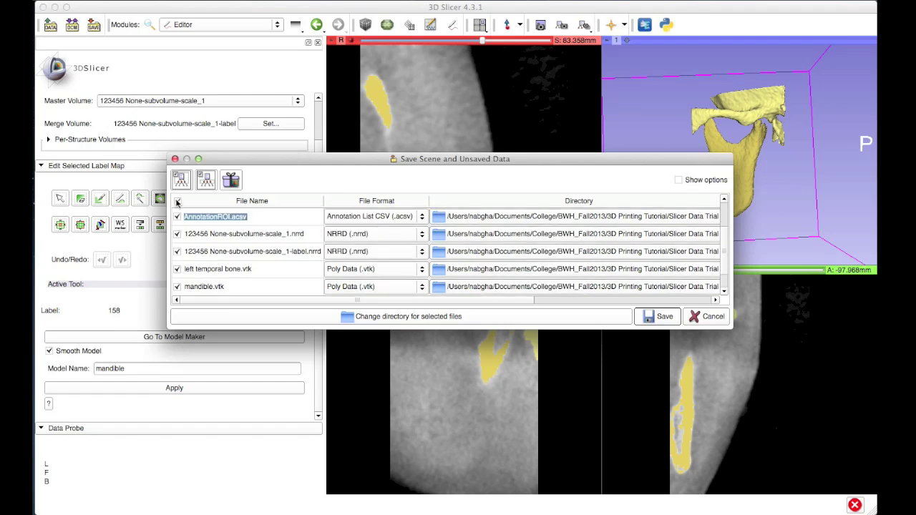
pyautogui.click(177, 202)
pyautogui.click(178, 269)
pyautogui.click(178, 286)
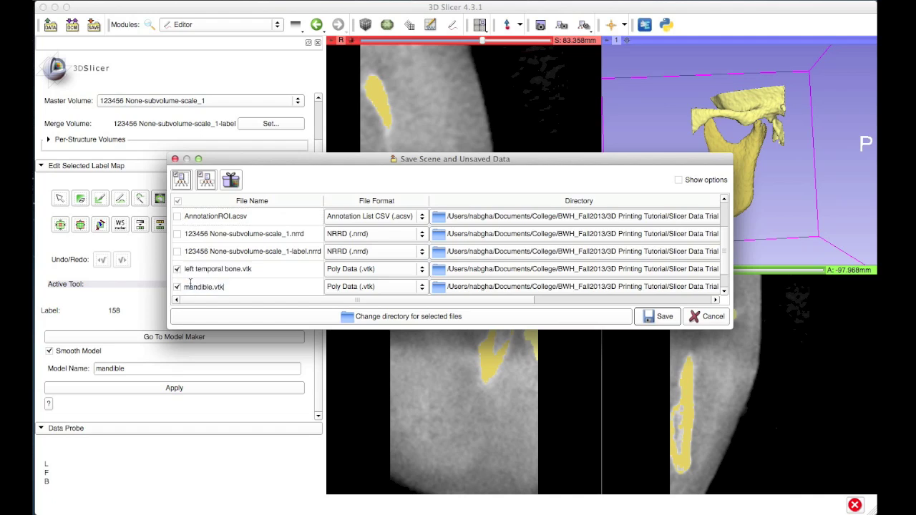
# - Set the file format of both the left temporal bone and mandible models to STL (.stl)
pyautogui.click(371, 269)
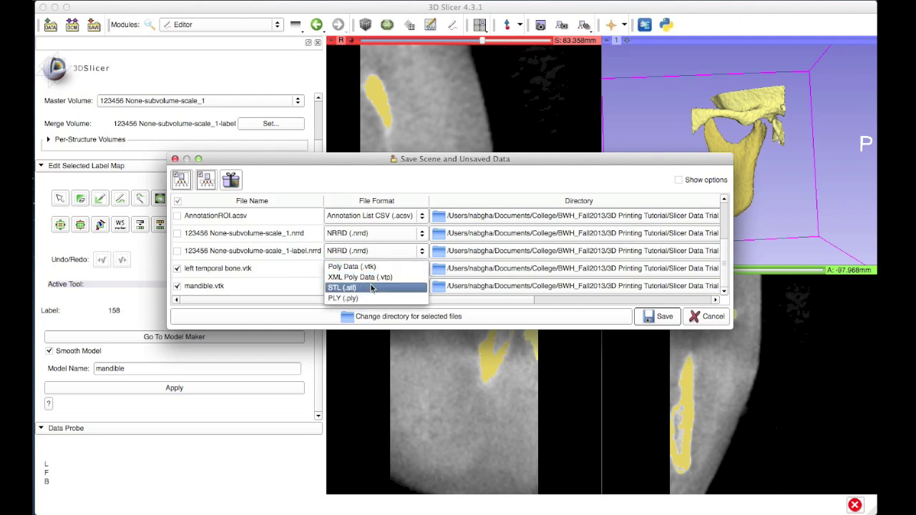
pyautogui.click(370, 287)
pyautogui.click(371, 287)
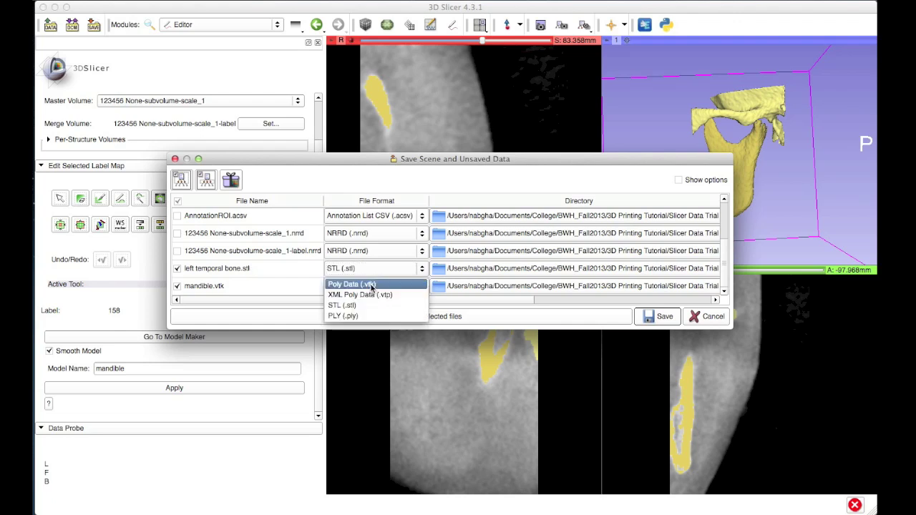
pyautogui.click(363, 304)
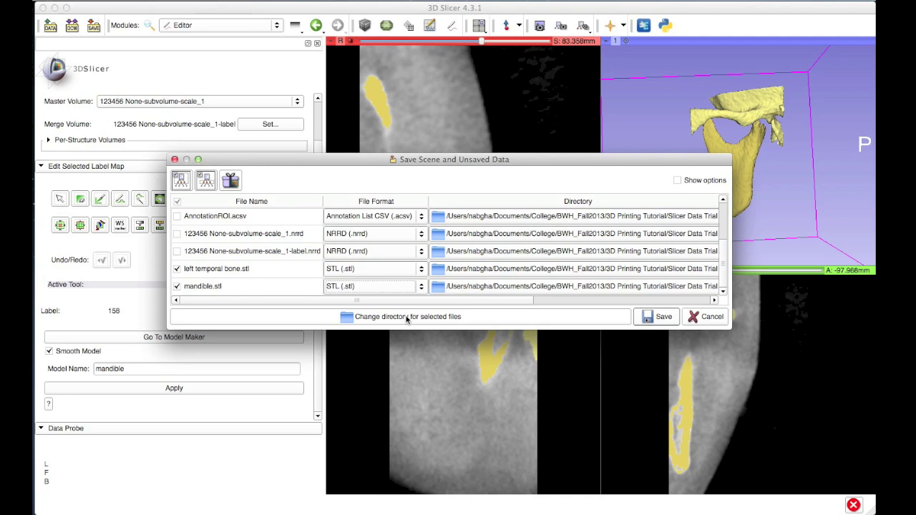
# - Save the two selected STL files to the Desktop folder and uncover the desktop to check them
pyautogui.click(407, 317)
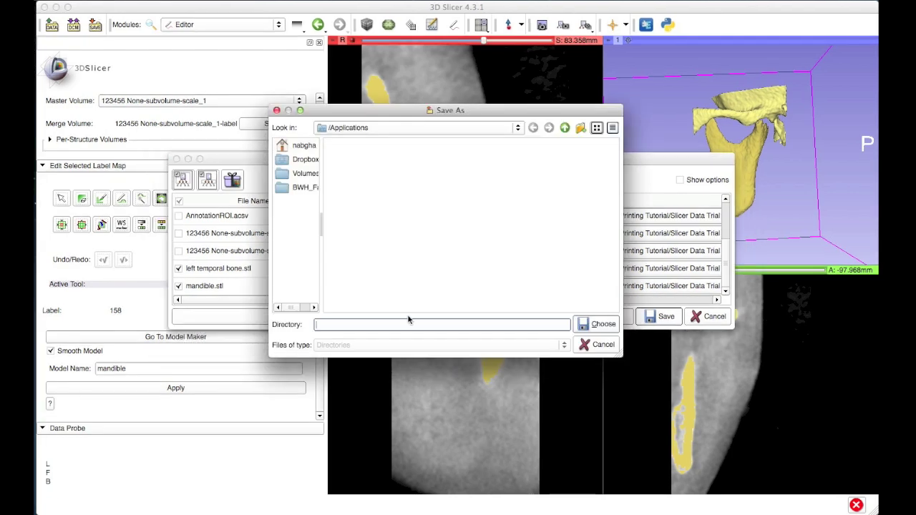
pyautogui.click(294, 147)
pyautogui.click(345, 159)
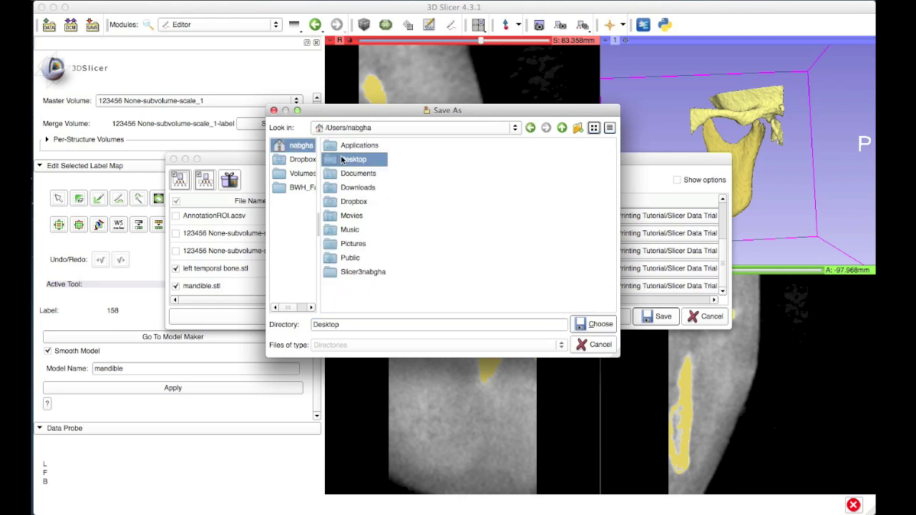
pyautogui.click(593, 325)
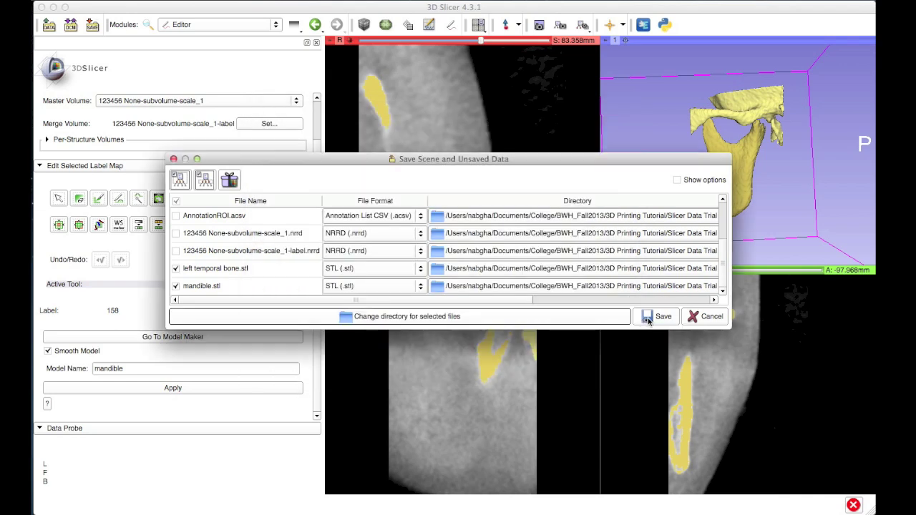
pyautogui.click(654, 322)
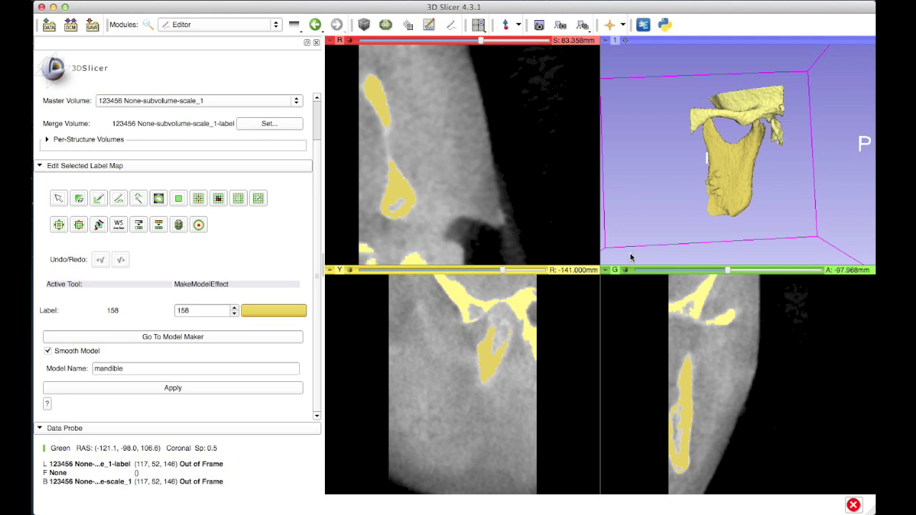
pyautogui.moveTo(555, 7); pyautogui.dragTo(460, 6)
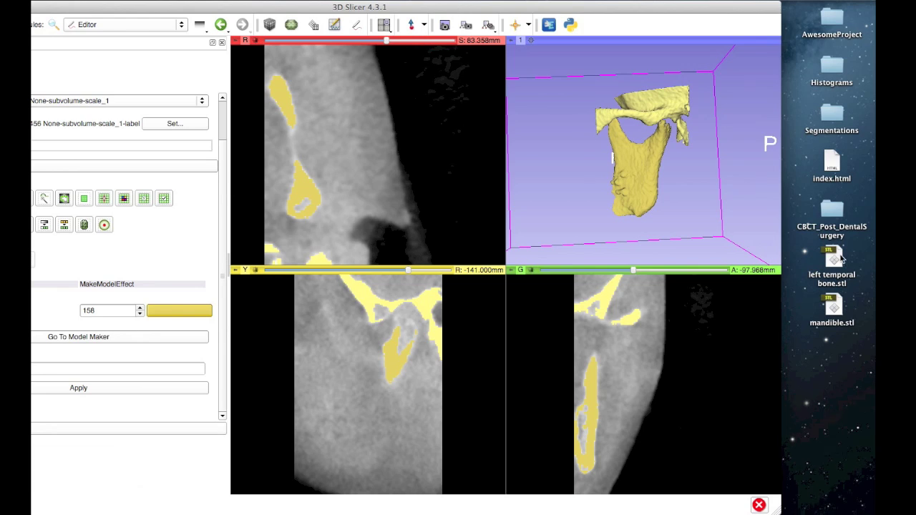